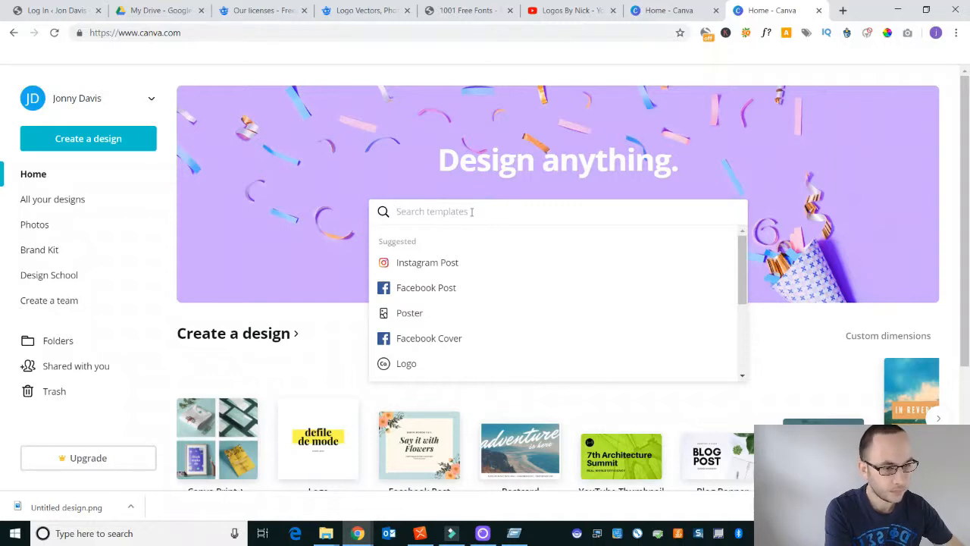
- Create a new Logo design of 500 × 500 px and list all templates in the Beauty Logo category
type("logo")
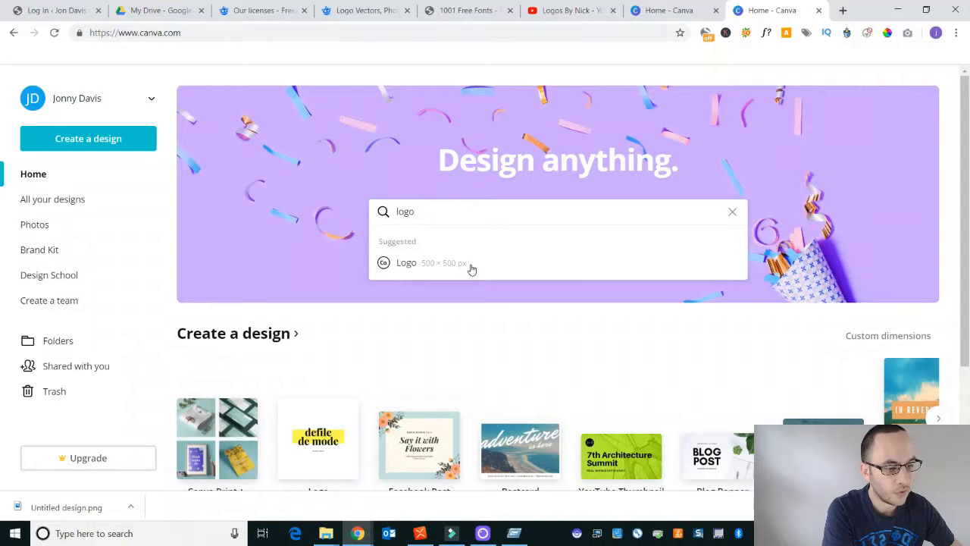
left_click(471, 263)
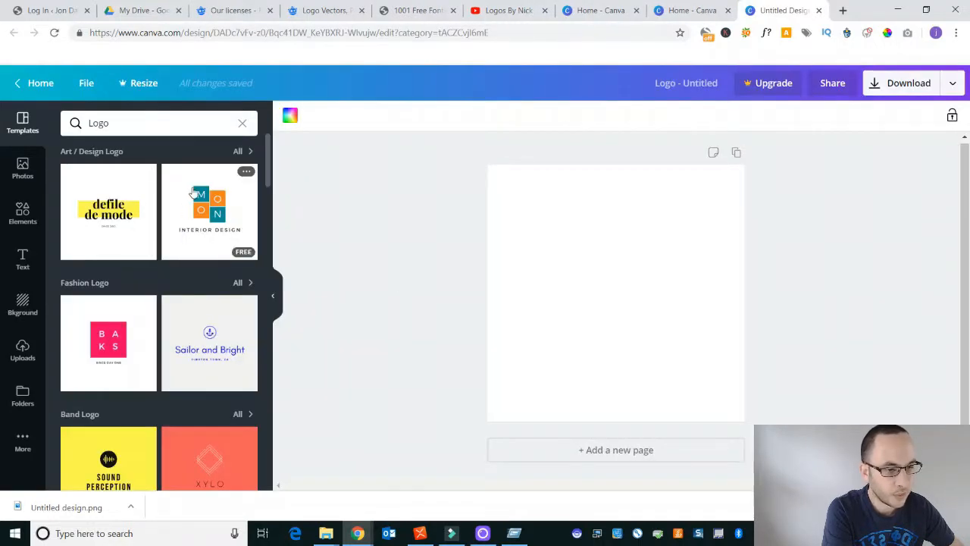
scroll(199, 254, "down", 8)
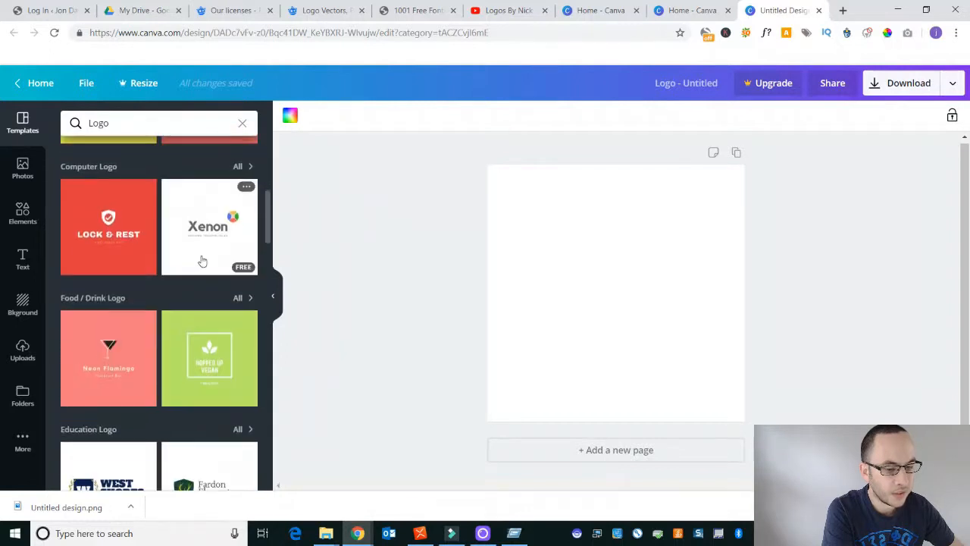
scroll(203, 262, "down", 8)
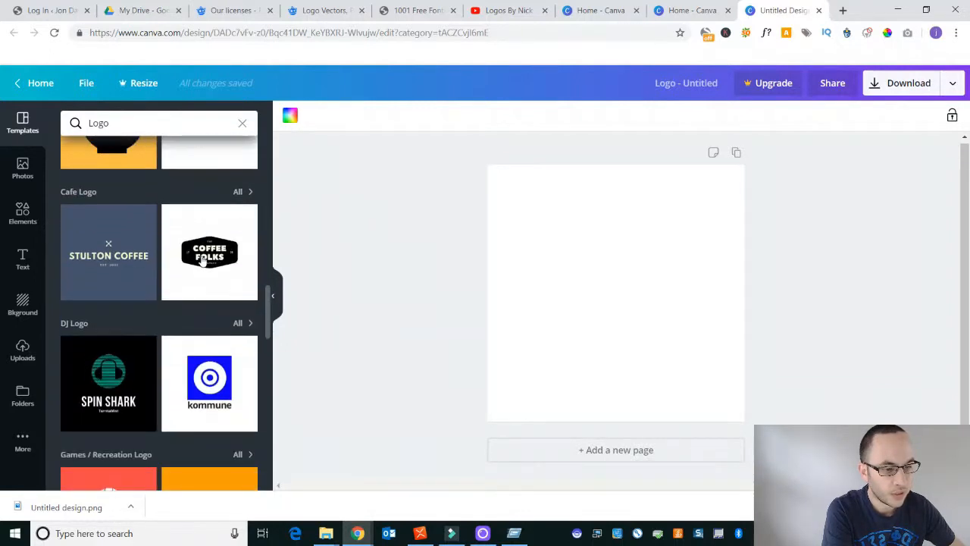
scroll(202, 261, "down", 6)
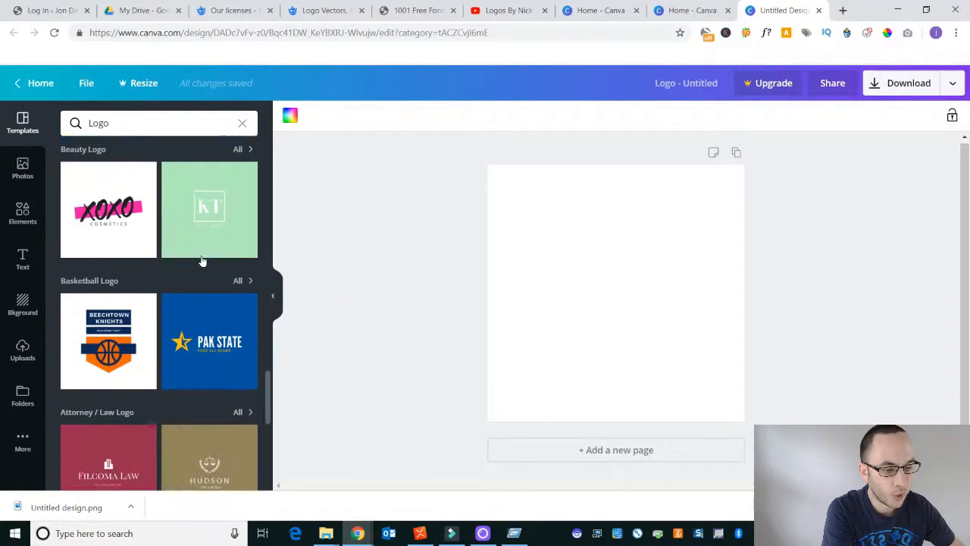
scroll(202, 261, "up", 1)
left_click(236, 212)
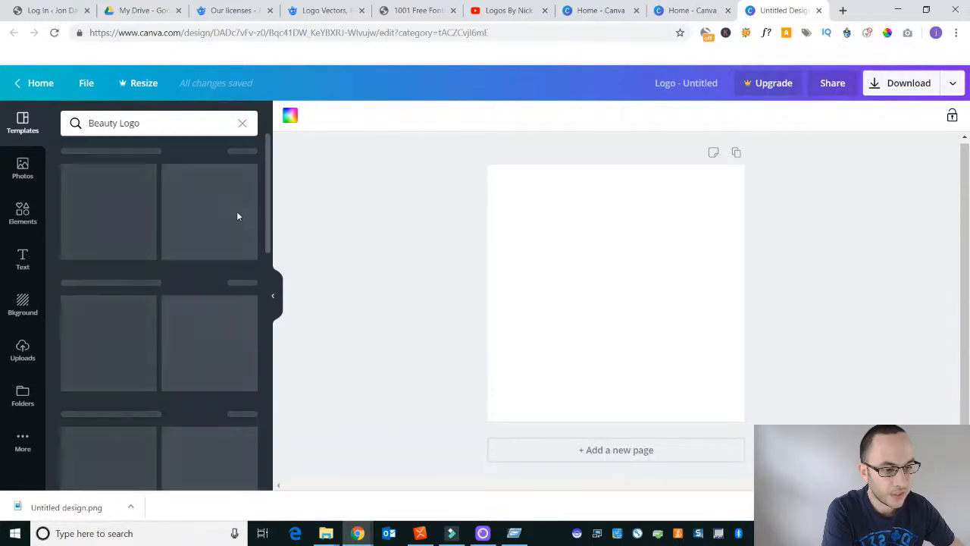
- Apply the yellow "Holly's Since 1875" beauty logo template to the blank page
scroll(227, 244, "down", 3)
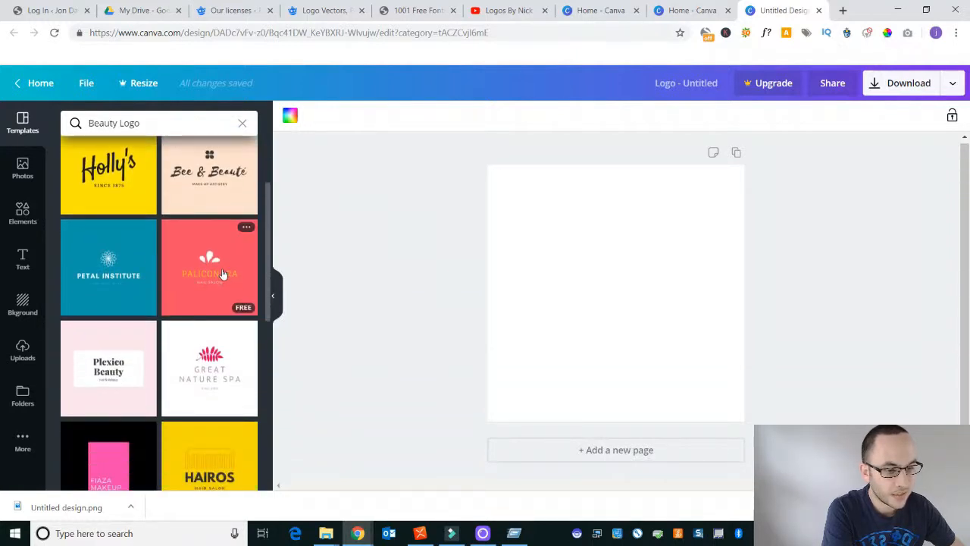
scroll(205, 295, "down", 8)
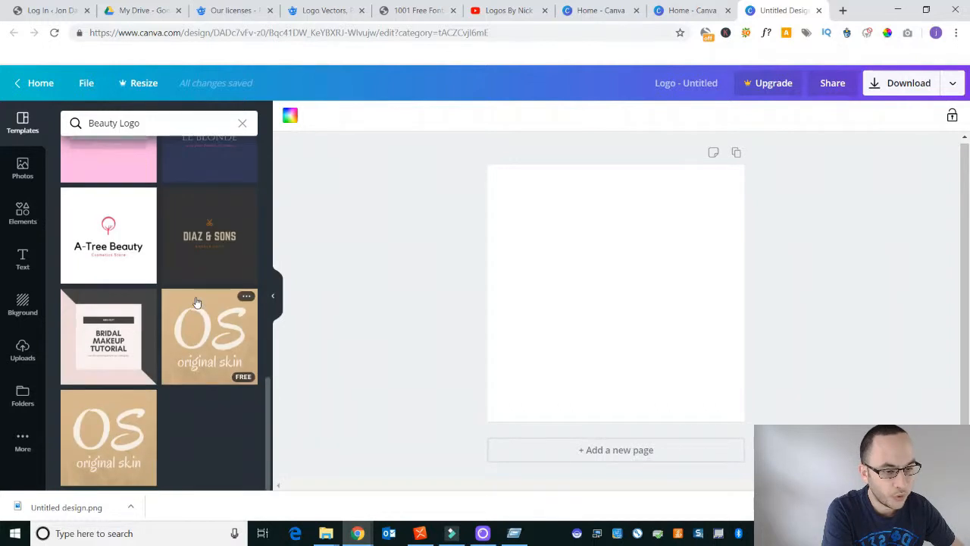
scroll(197, 306, "up", 4)
scroll(203, 312, "up", 5)
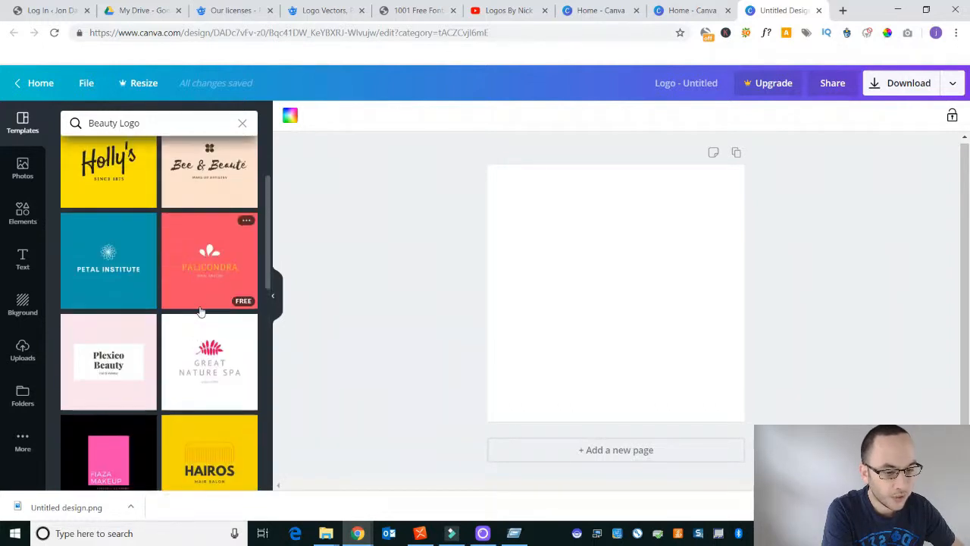
scroll(209, 315, "up", 2)
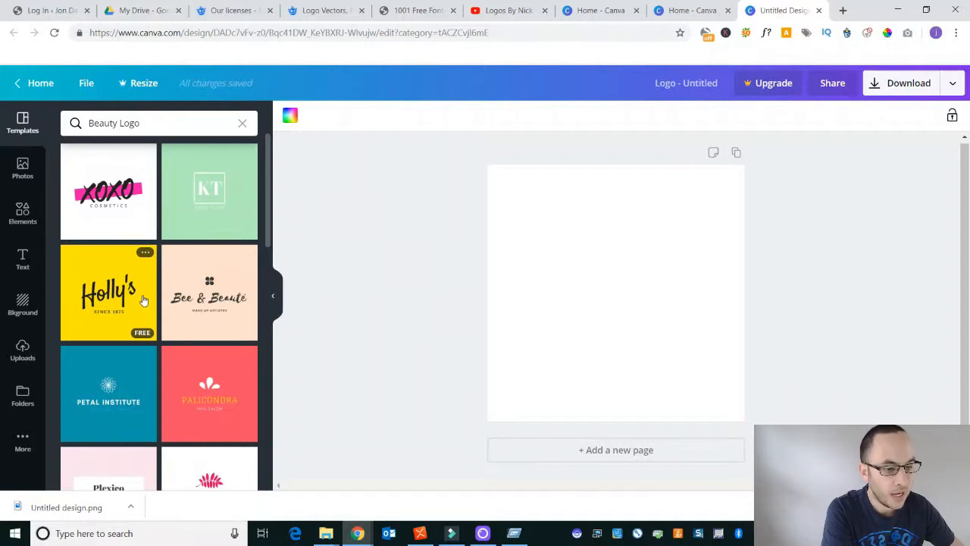
left_click(143, 297)
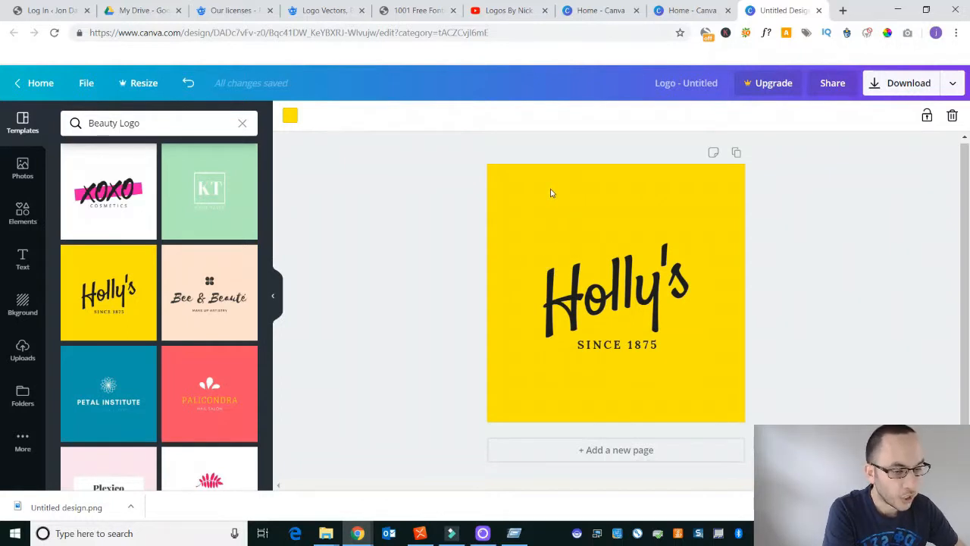
left_click(581, 292)
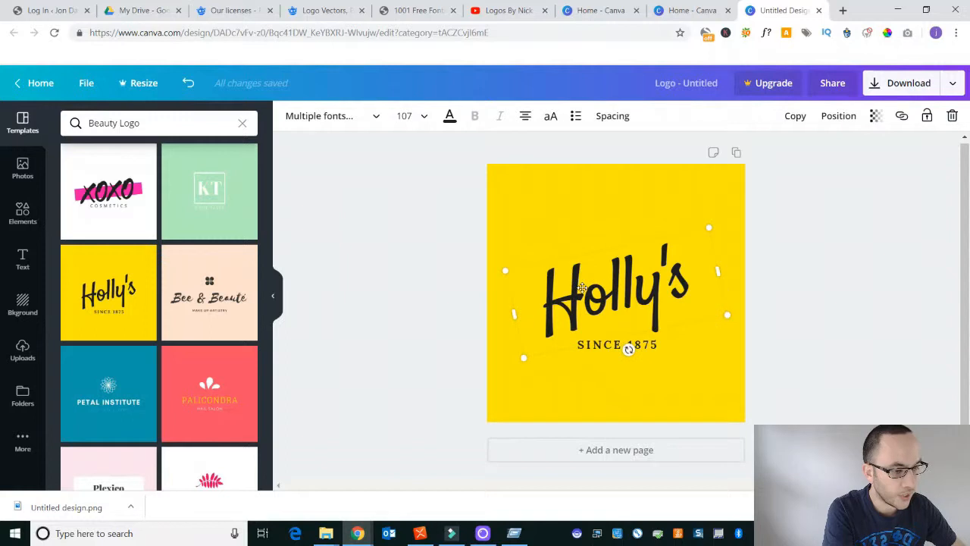
left_click(551, 208)
- Add a subheading reading "Hollys" and place it above the template's large wordmark
left_click(23, 258)
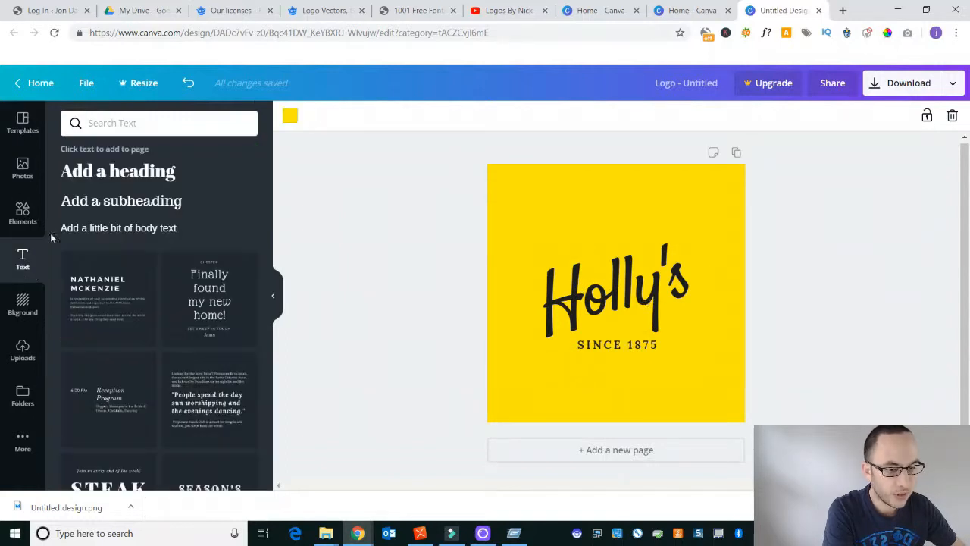
left_click(138, 206)
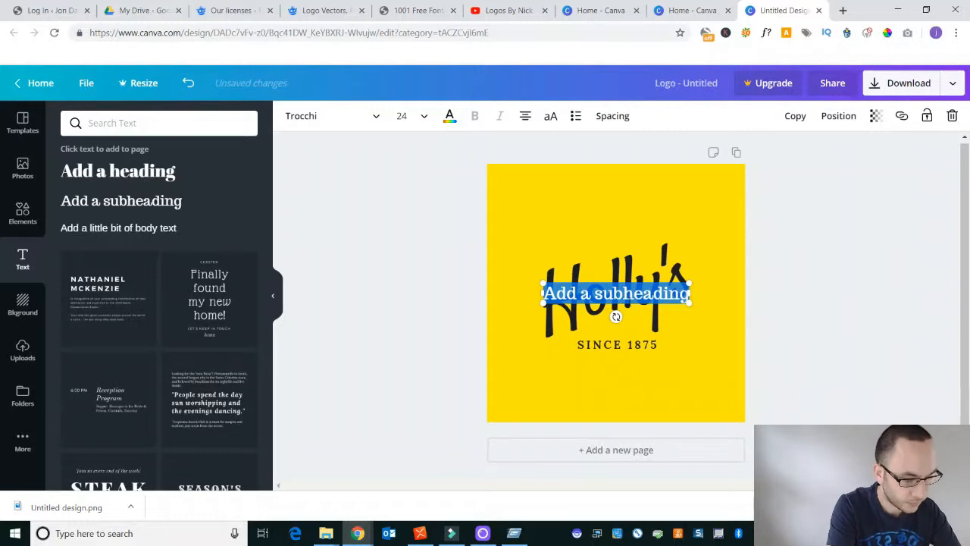
type("Holly's")
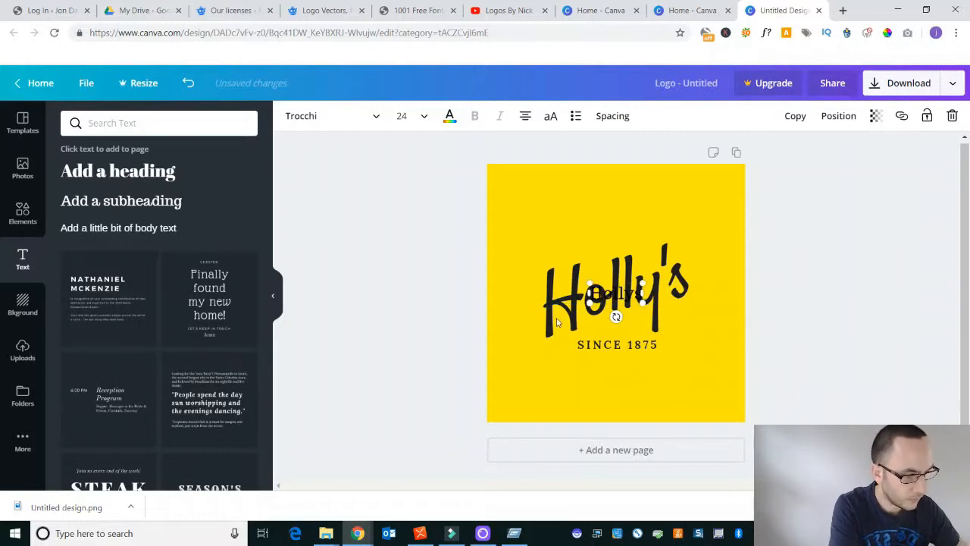
left_click_drag(633, 303, 592, 213)
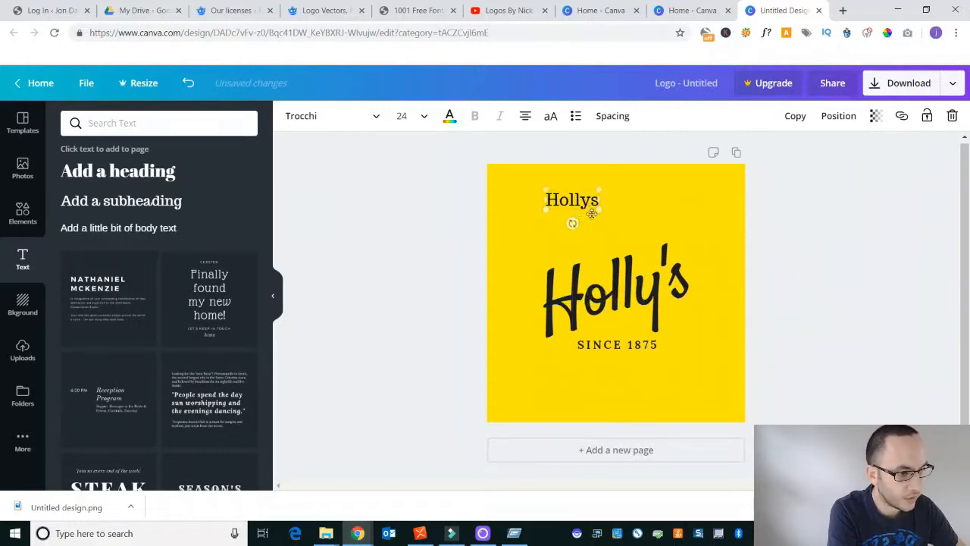
- Change the font of the added "Hollys" subheading to Atma Medium
left_click(348, 122)
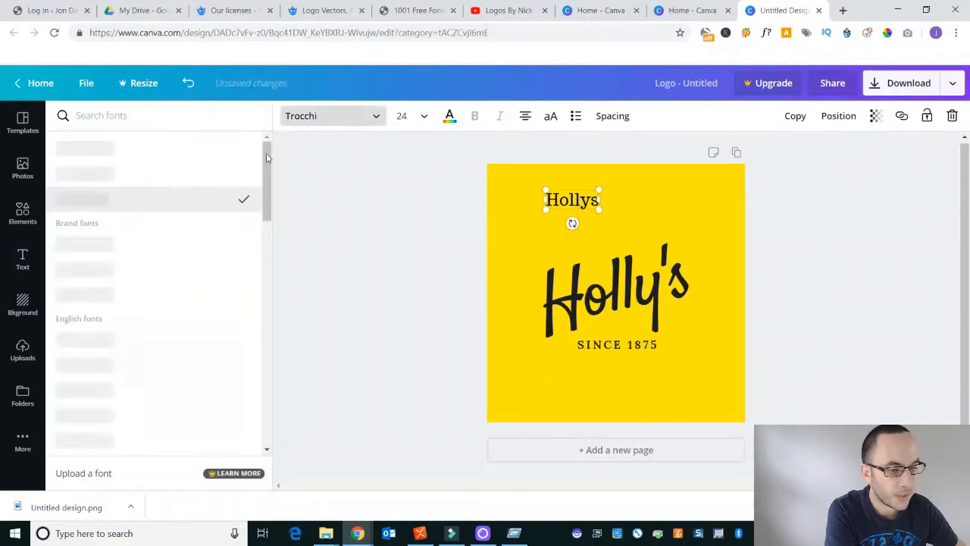
left_click_drag(268, 156, 276, 447)
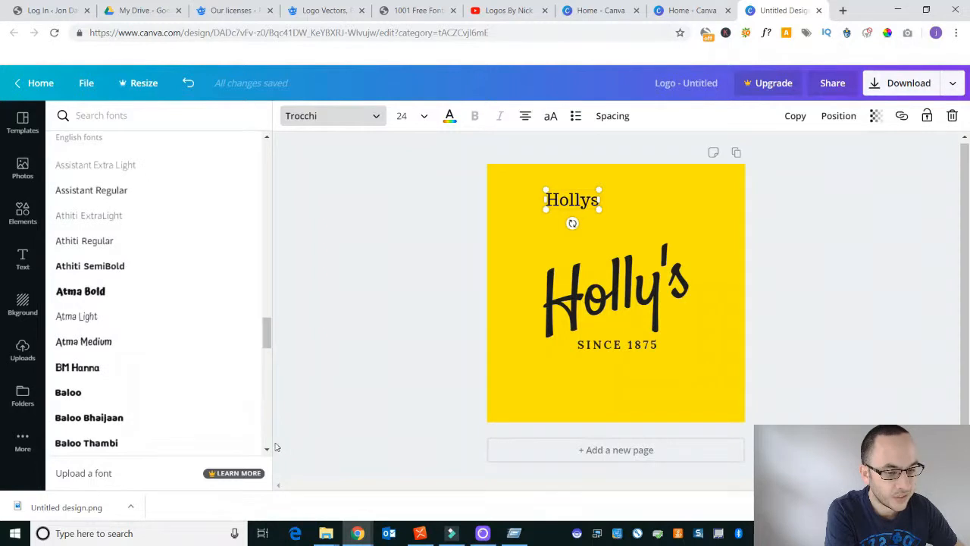
left_click(155, 342)
left_click(350, 115)
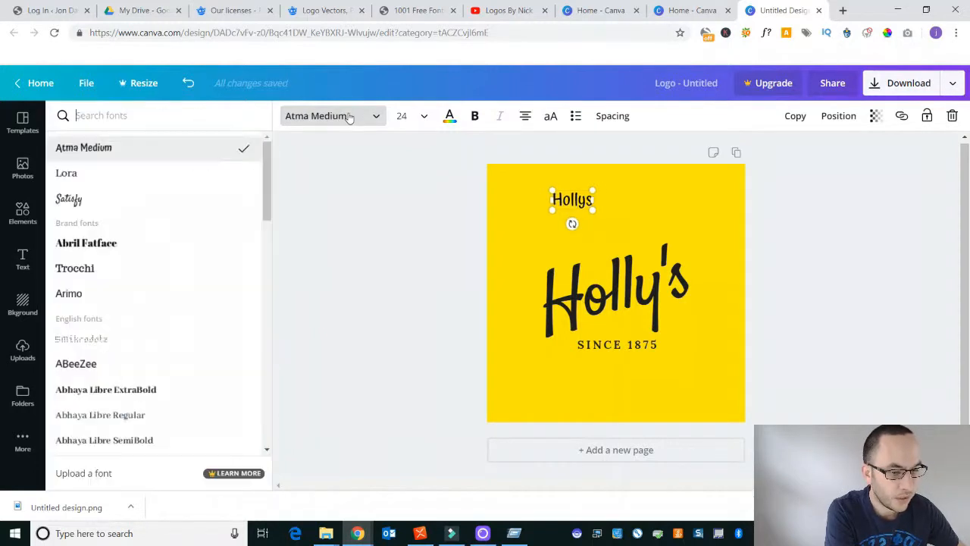
left_click(434, 209)
- Enlarge the added "Hollys" text to about size 106 and tilt it to match the original wordmark
left_click(582, 205)
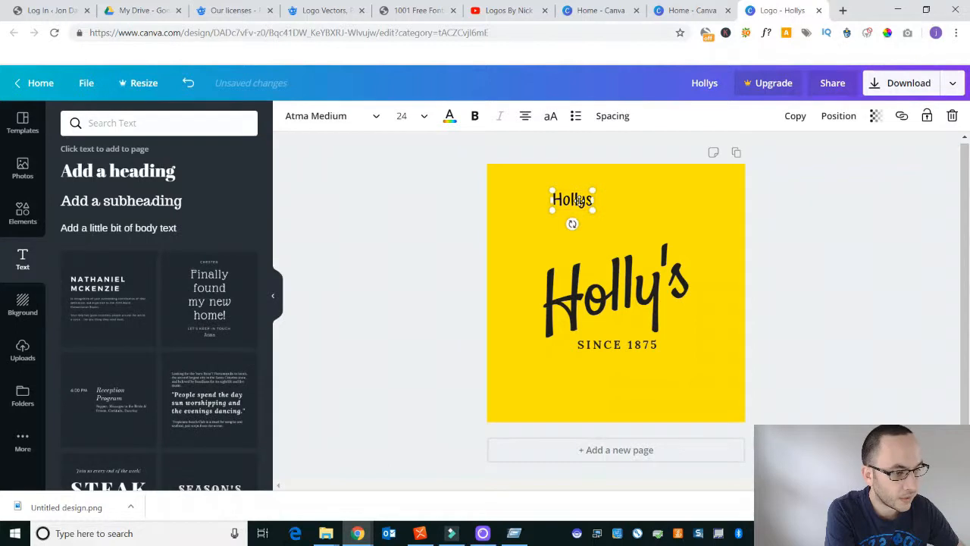
left_click_drag(594, 212, 606, 226)
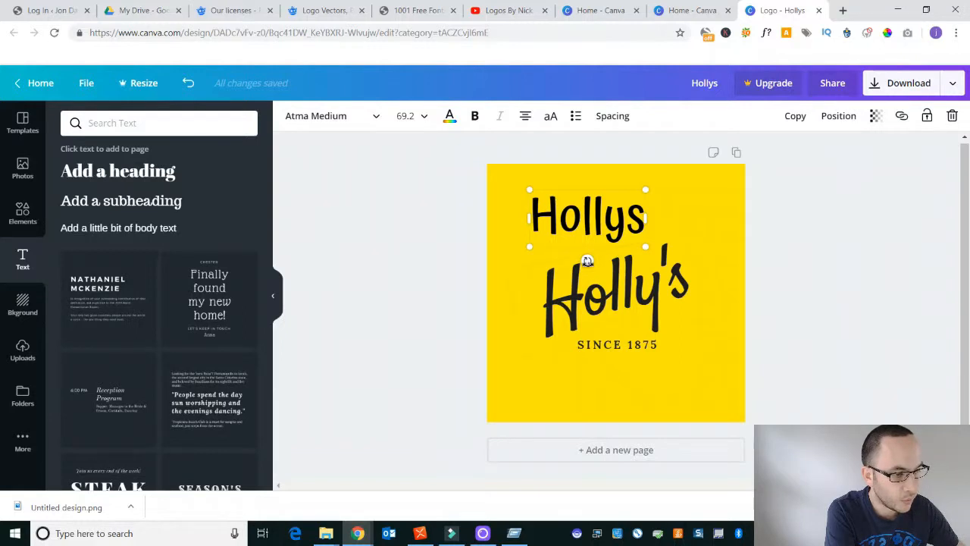
left_click_drag(587, 261, 596, 262)
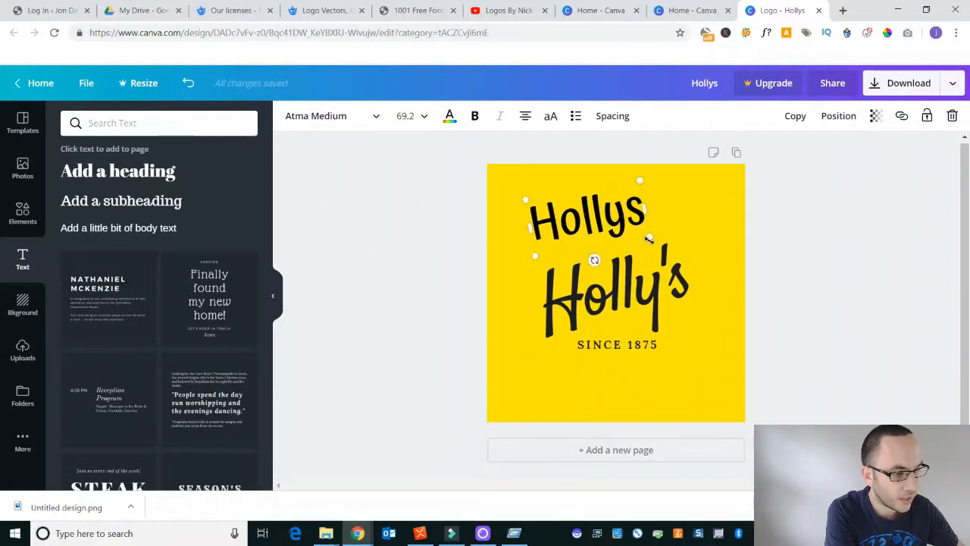
left_click_drag(648, 238, 715, 264)
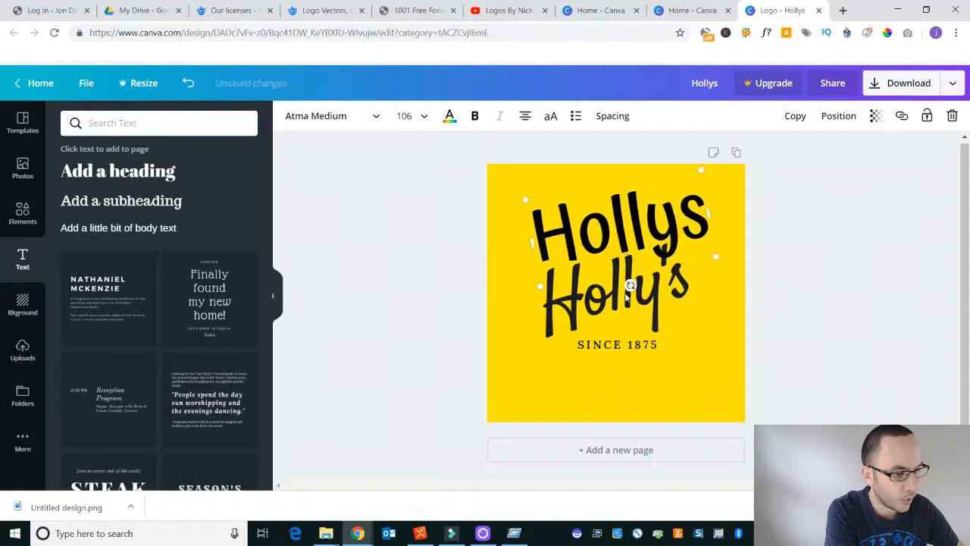
- Delete the template's original "Holly's" wordmark and position the Atma Medium text above the tagline in its place
left_click(629, 286)
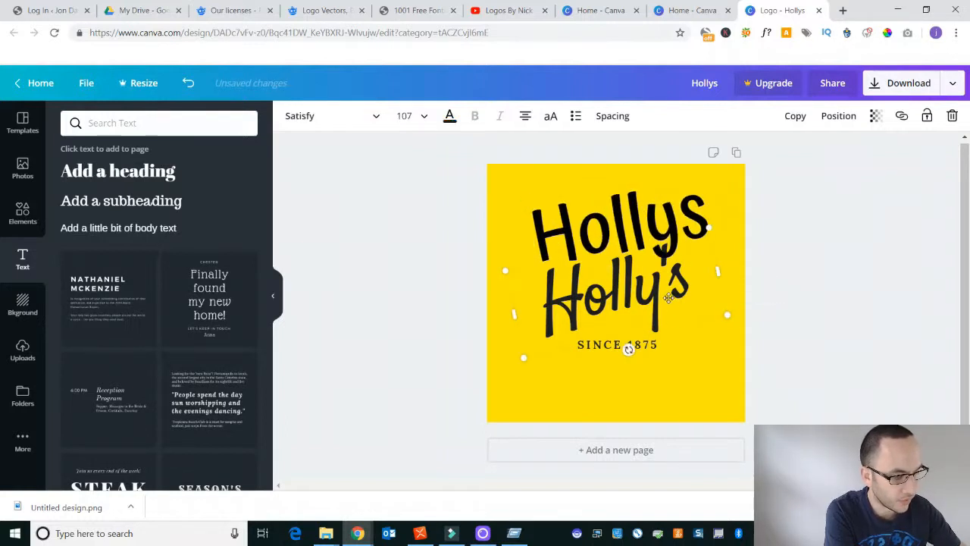
key("Delete")
left_click_drag(640, 232, 631, 297)
left_click(600, 219)
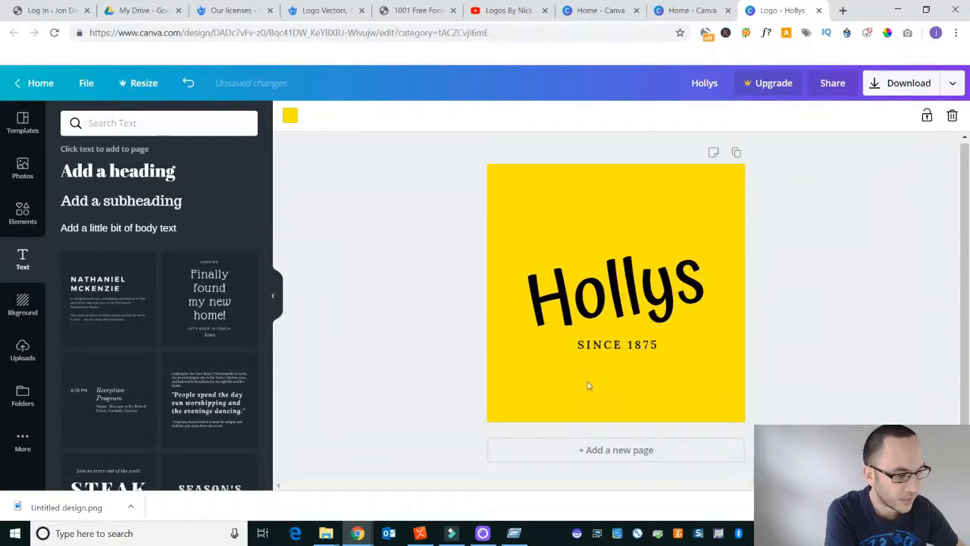
left_click_drag(618, 294, 618, 256)
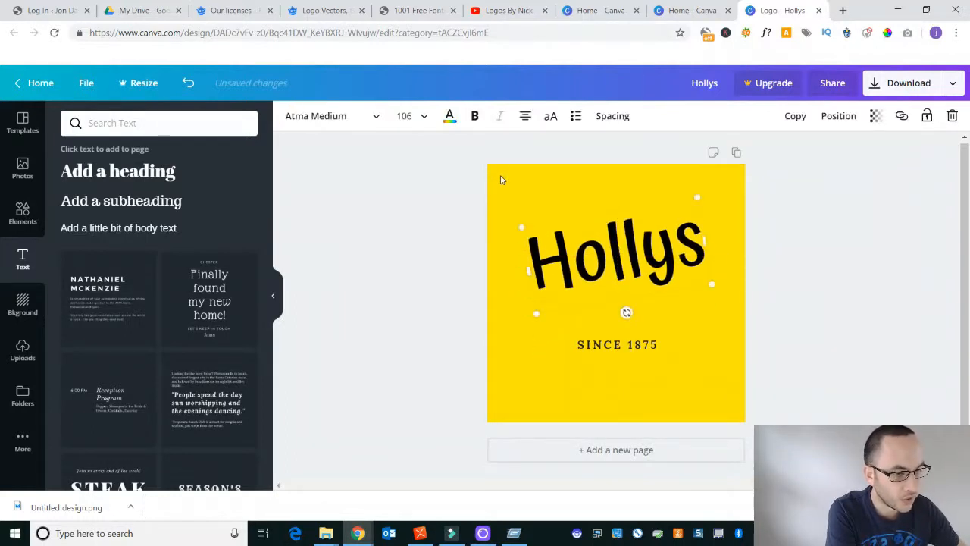
- Undo the recent edits back to before the added text was tilted, then delete the added "Hollys" text
key("ctrl+z")
key("ctrl+z")
key("ctrl+z")
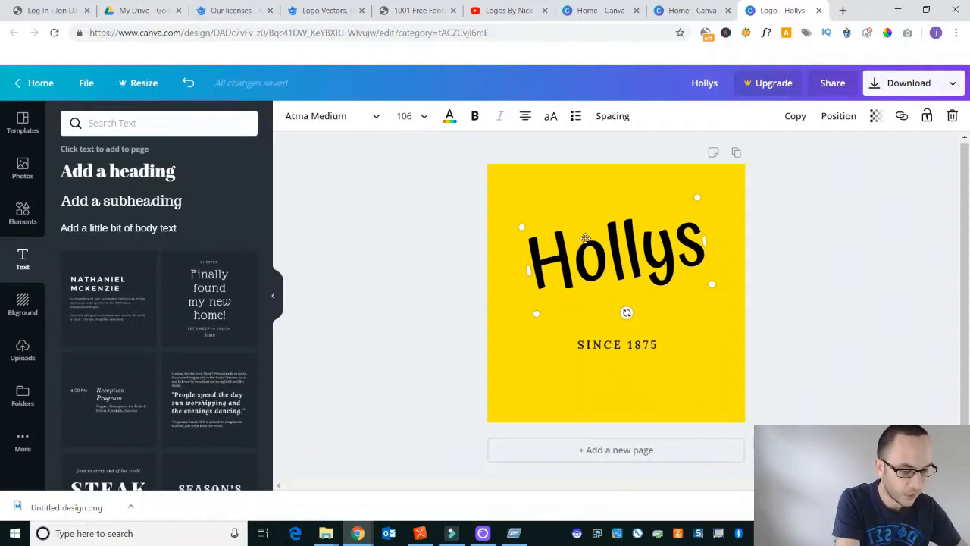
key("ctrl+z")
key("ctrl+z")
key("ctrl+z")
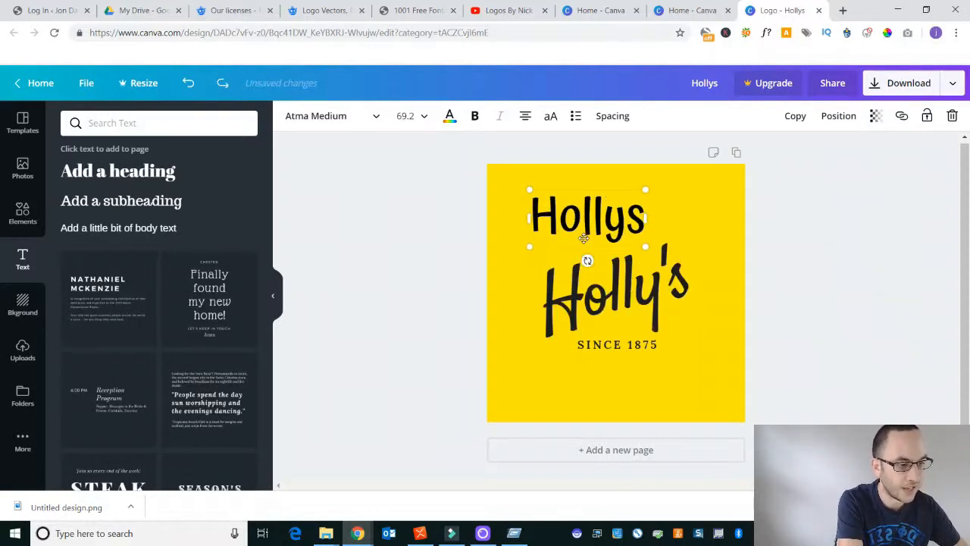
key("Delete")
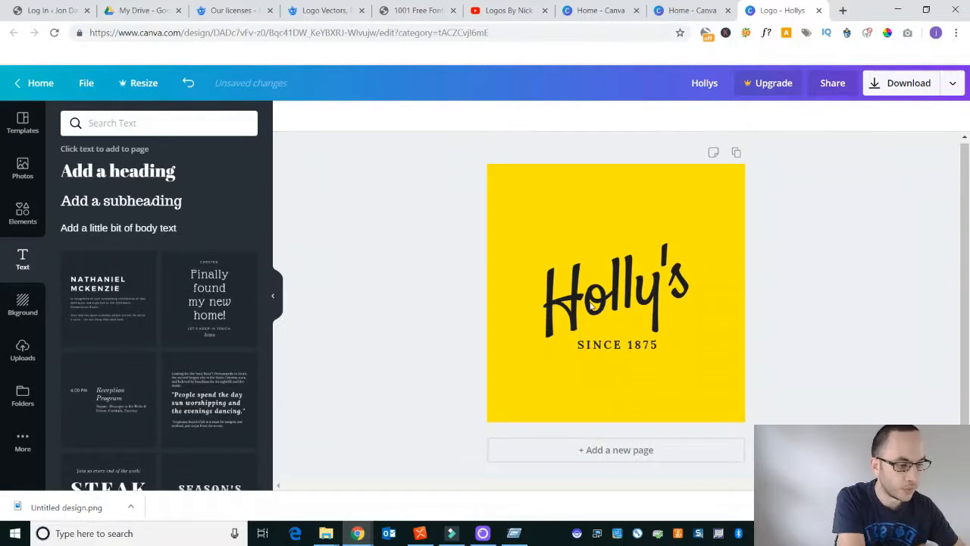
- Replace the "Holly's" wordmark with the account owner's first name in possessive form, and delete the "SINCE 1875" tagline
left_click(580, 216)
left_click(606, 276)
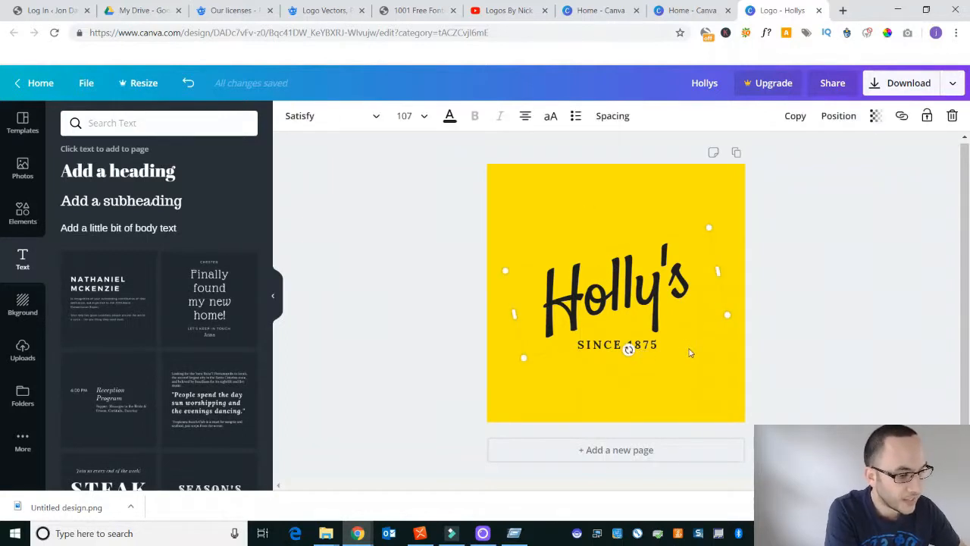
double_click(610, 302)
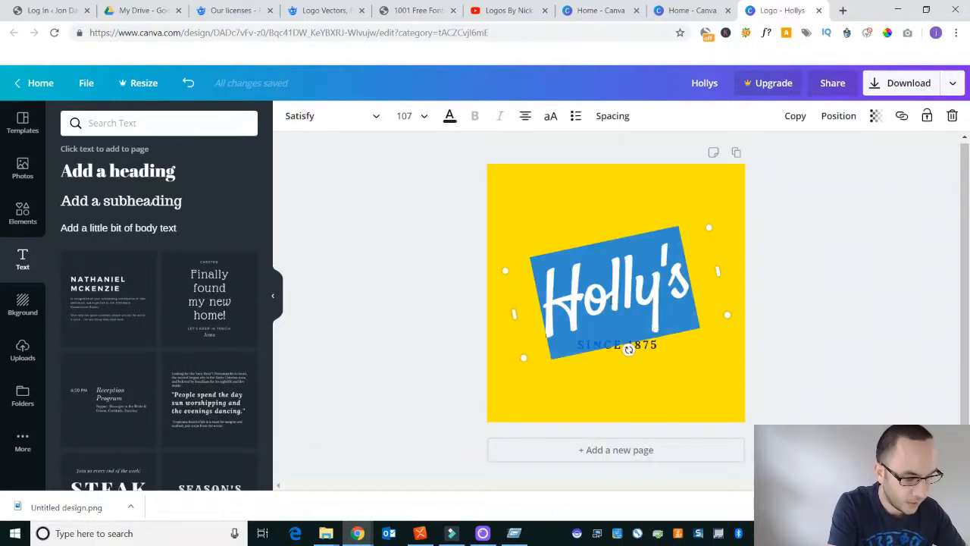
type("Jon's")
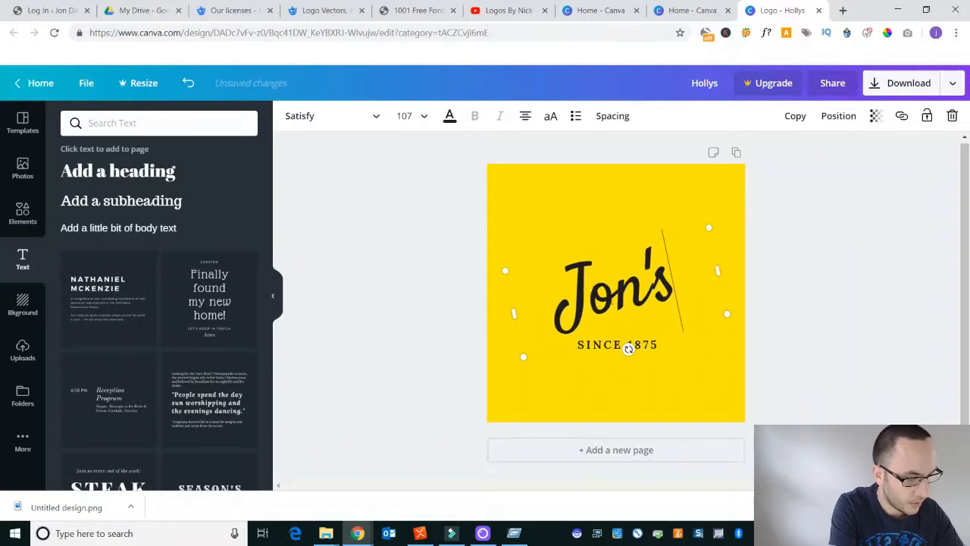
left_click(665, 373)
left_click(639, 344)
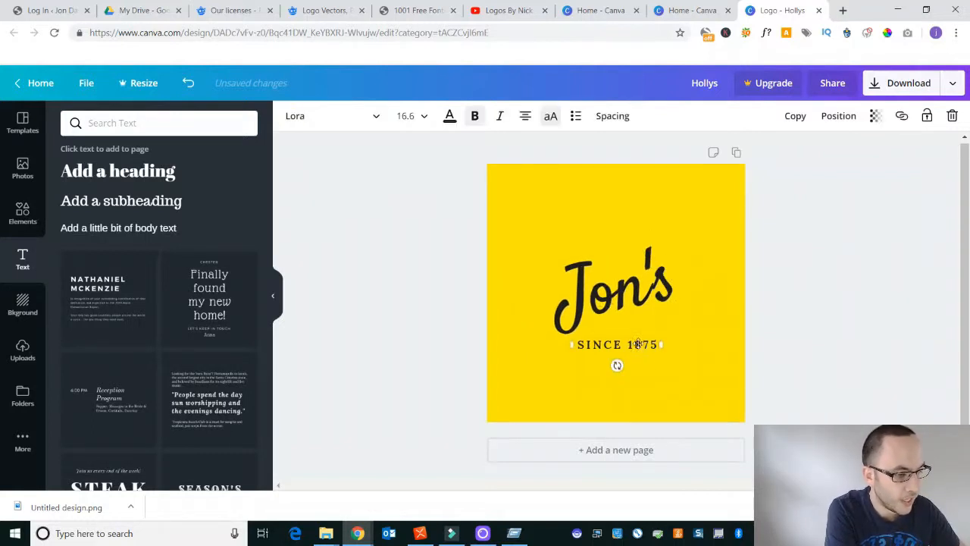
key("Delete")
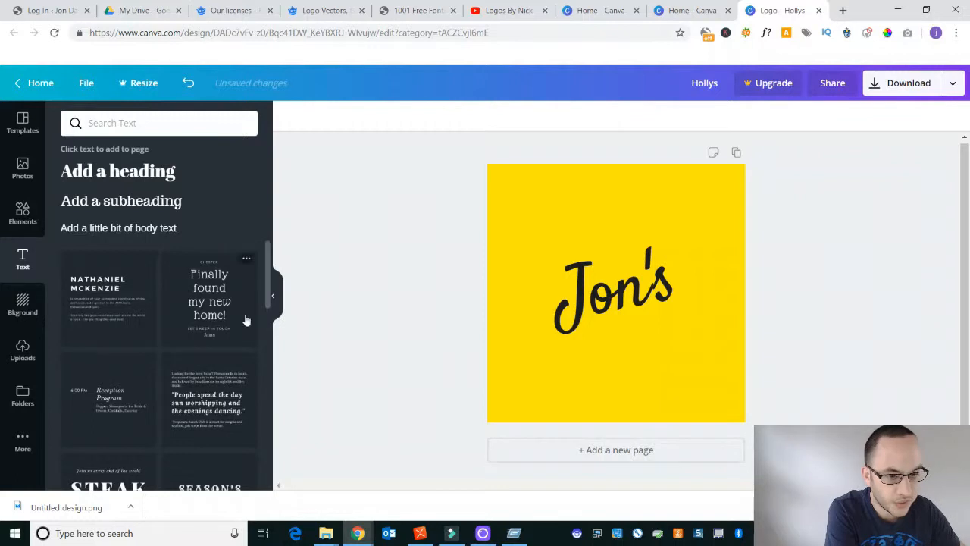
- Add the orange brush-stroke line from the recently used elements and place it just below the wordmark
left_click(24, 215)
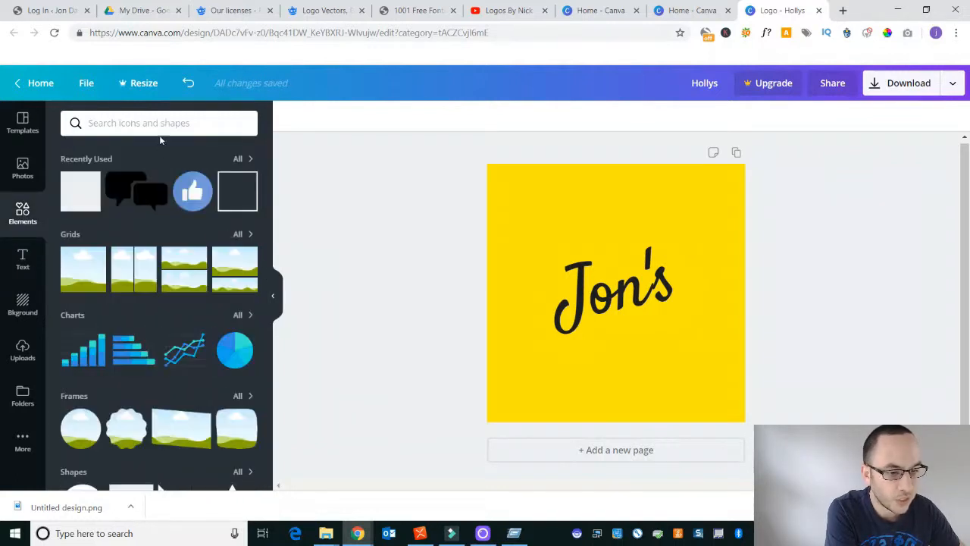
left_click(244, 165)
scroll(189, 326, "down", 1)
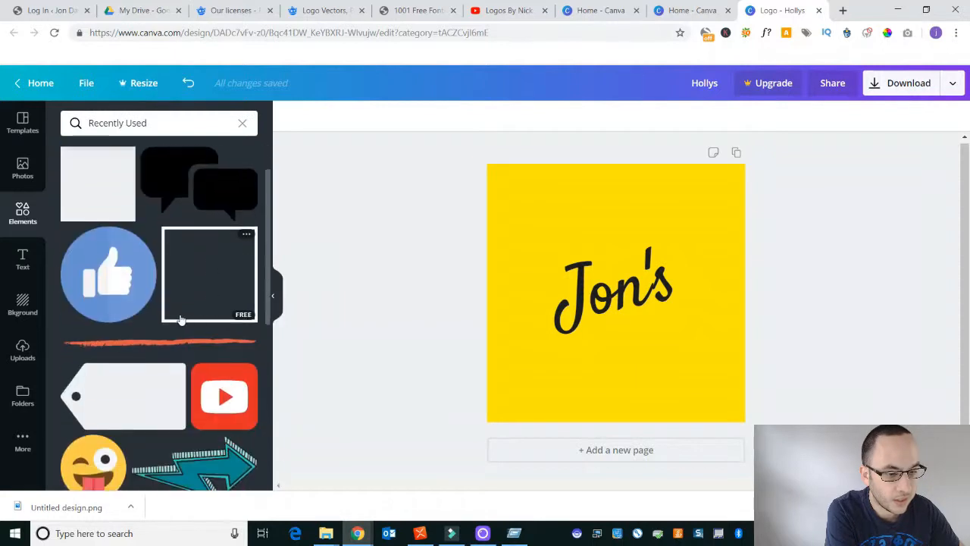
left_click(173, 341)
left_click_drag(701, 291, 700, 340)
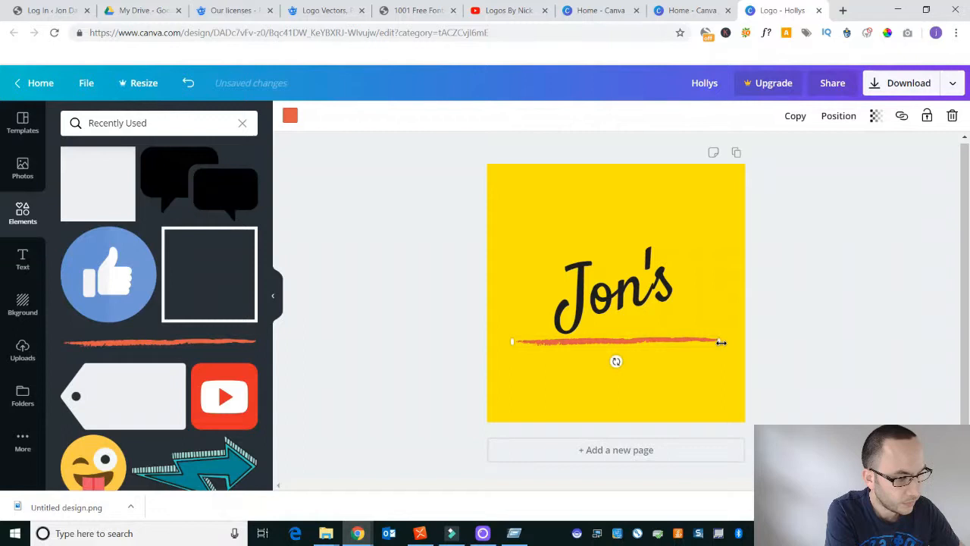
- Tilt and shorten the brush-stroke line so it underlines the wordmark at a matching slant
left_click_drag(612, 363, 621, 361)
left_click_drag(522, 368, 569, 351)
mouse_move(640, 334)
left_mouse_down()
mouse_move(622, 325)
mouse_move(628, 340)
left_mouse_up()
left_click(686, 364)
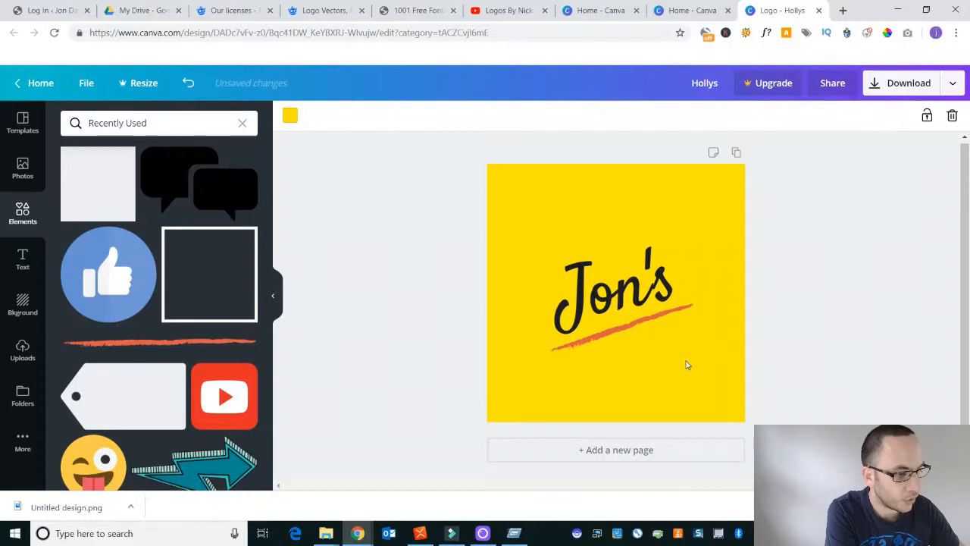
- Recolor the brush-stroke underline to the near-black document color used by the wordmark
left_click(635, 326)
left_click(290, 115)
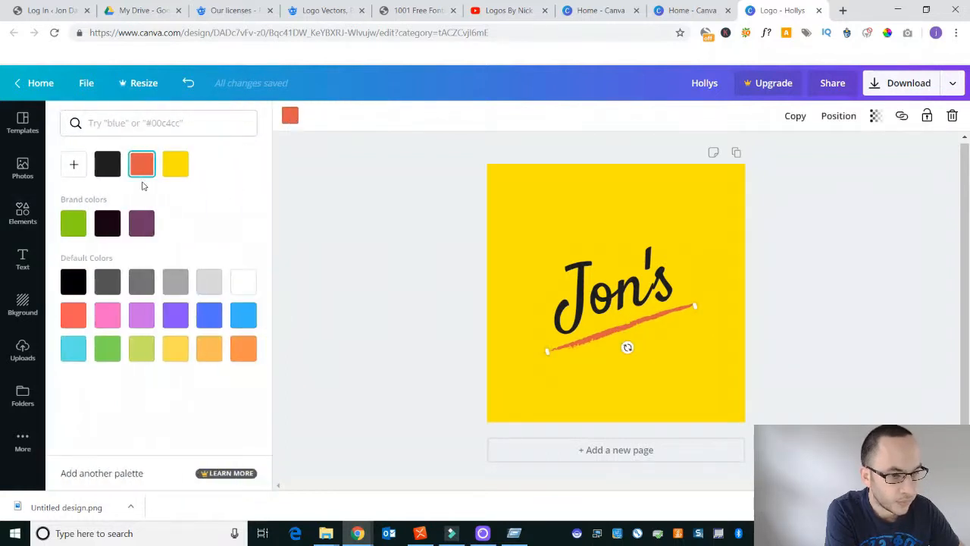
left_click(108, 165)
left_click(664, 386)
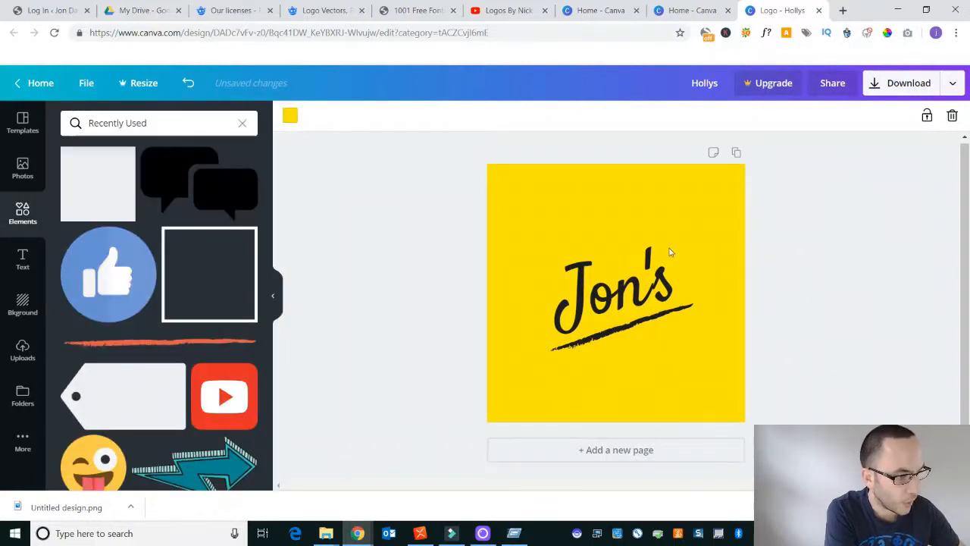
- Download the logo as a PNG and dismiss the business card printing offer
left_click(933, 82)
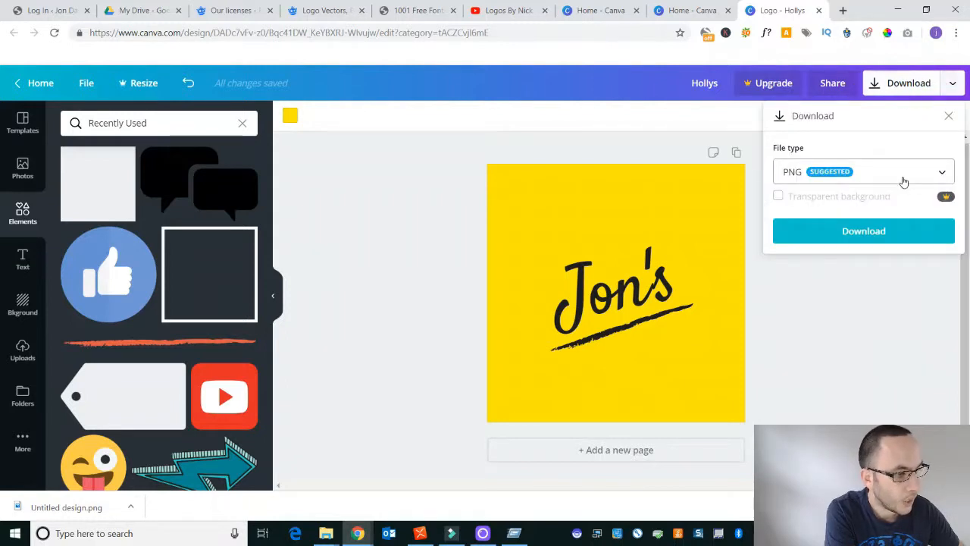
left_click(902, 171)
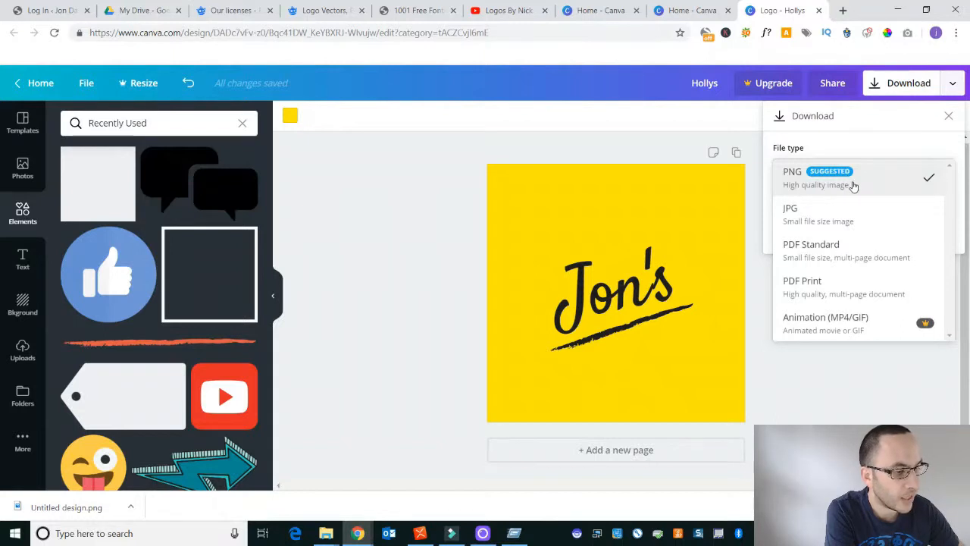
left_click(787, 152)
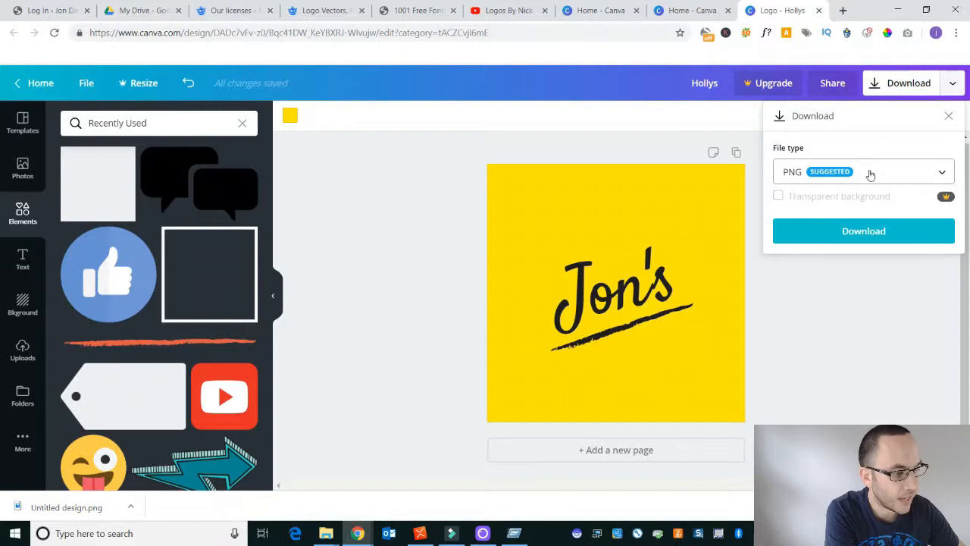
left_click(855, 238)
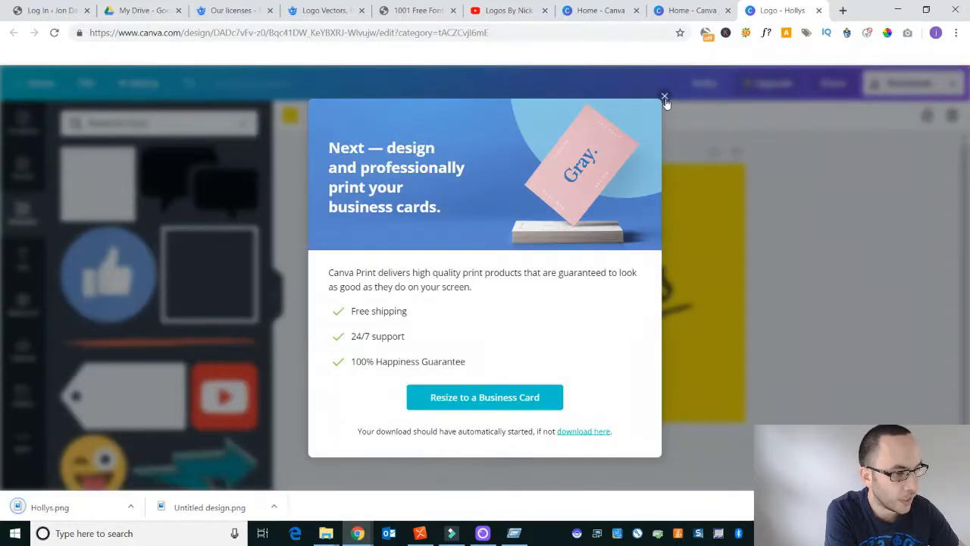
left_click(665, 96)
- Download the logo again with the file type set to JPG
left_click(898, 85)
left_click(856, 172)
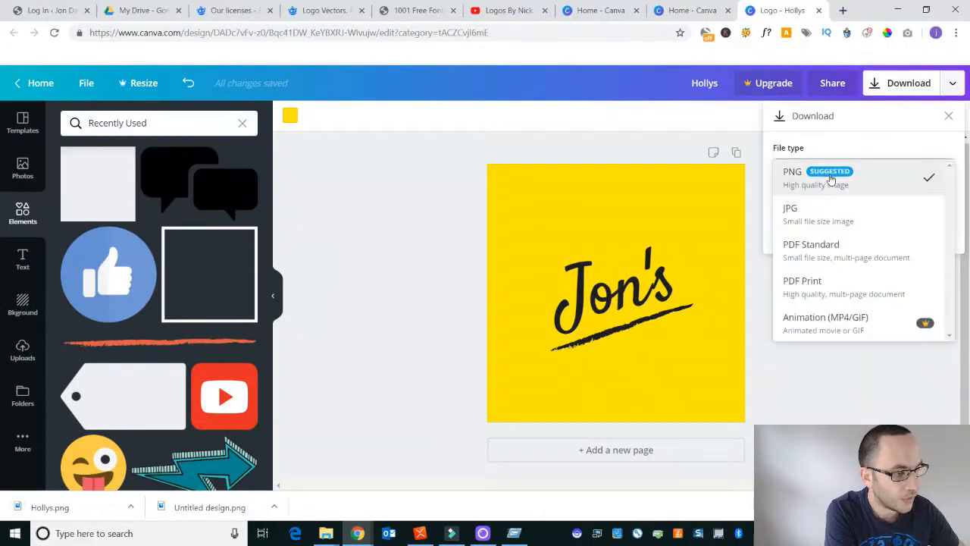
left_click(796, 209)
left_click(862, 215)
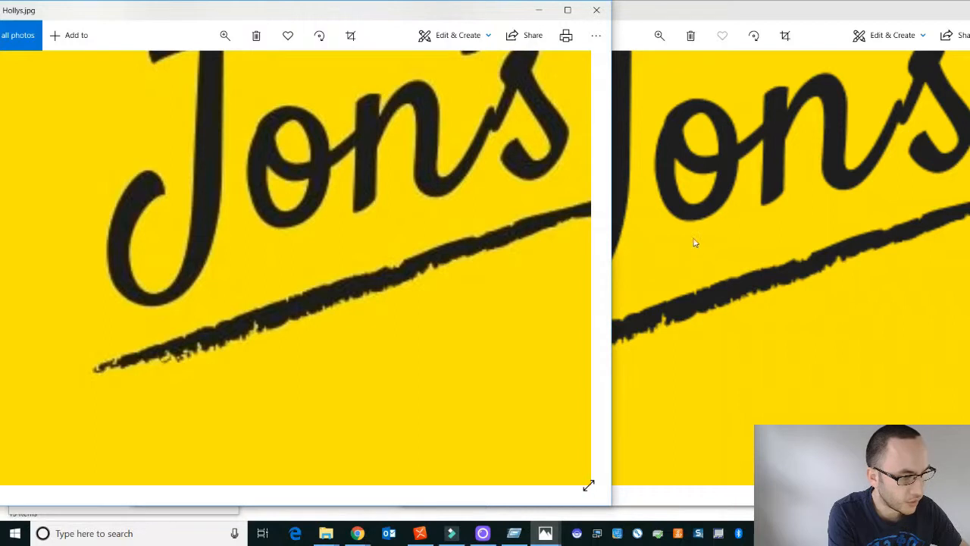
- Compare the sharpness of the lettering and underline in Hollys.jpg and Hollys.png, both magnified and at reduced zoom
left_click(719, 194)
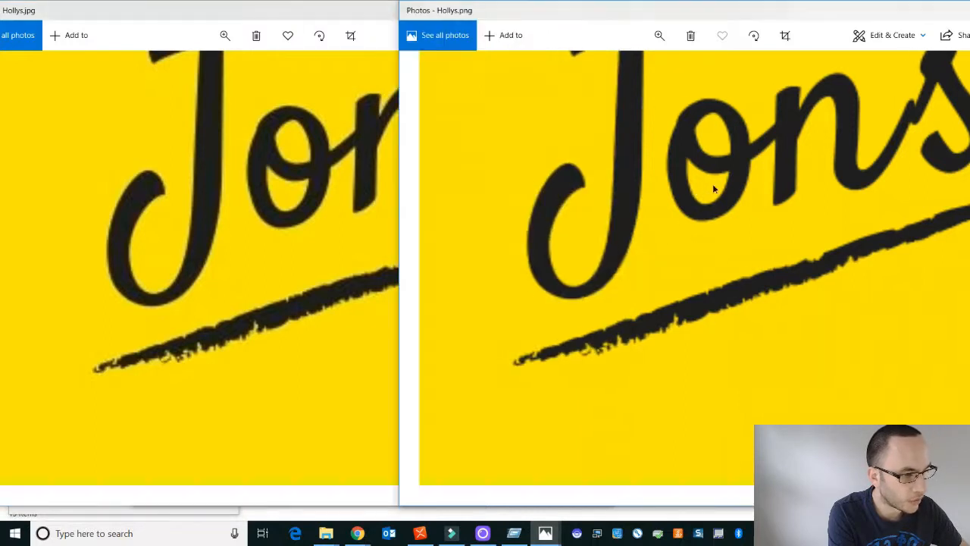
scroll(715, 188, "up", 2)
left_click(279, 319)
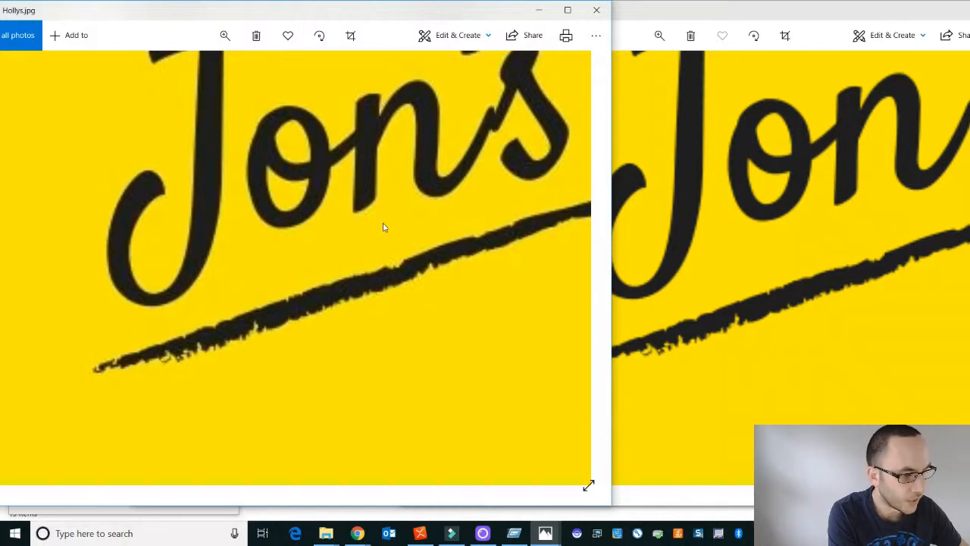
left_click(773, 252)
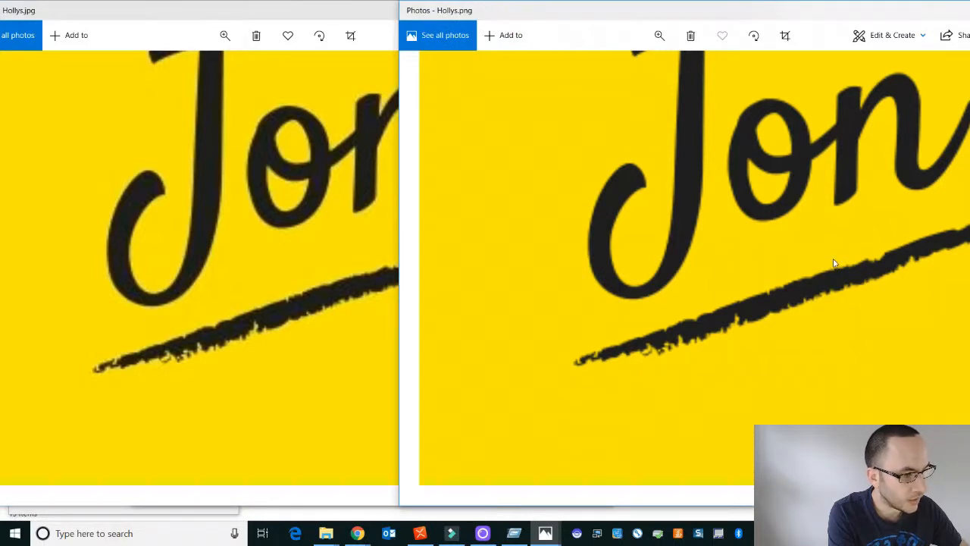
left_click(351, 250)
scroll(415, 263, "down", 3)
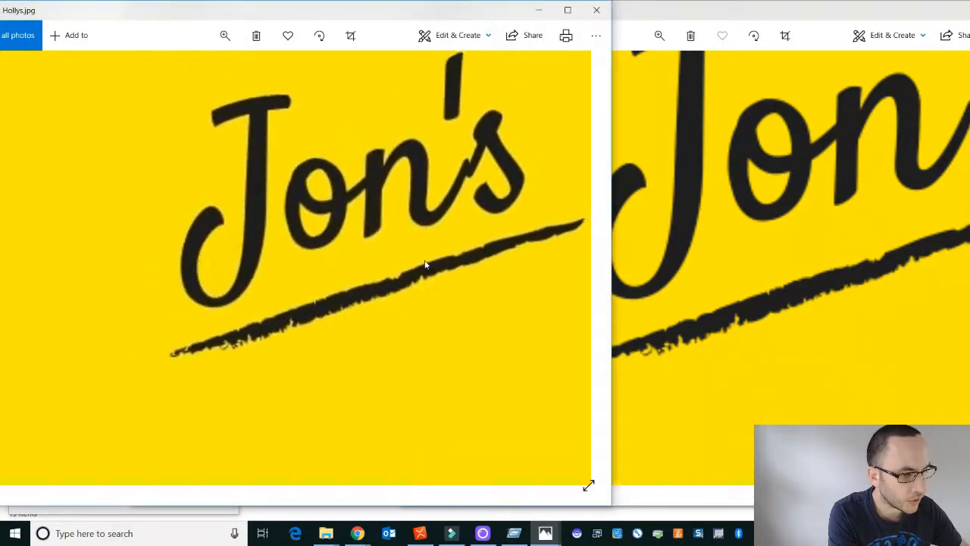
left_click(728, 271)
scroll(732, 270, "down", 1)
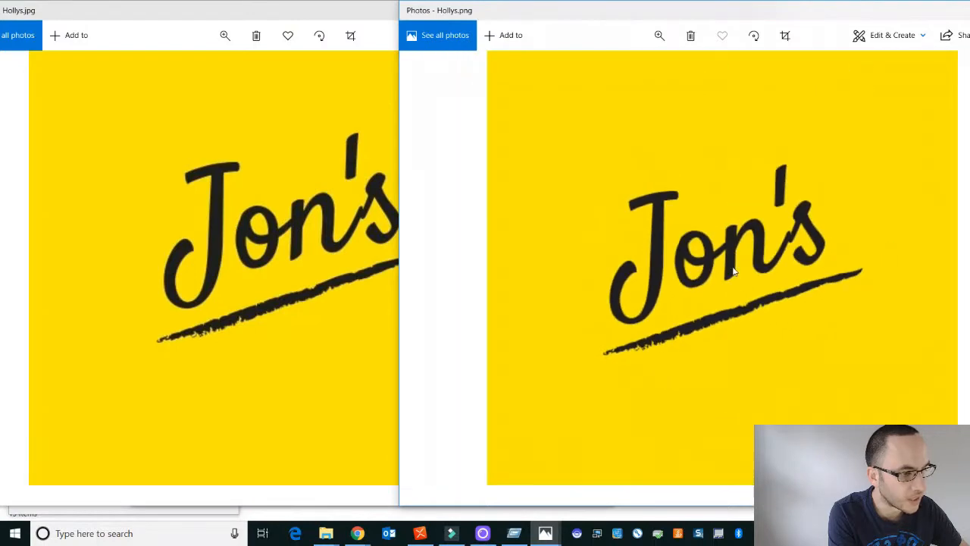
scroll(688, 298, "down", 1)
left_click(254, 306)
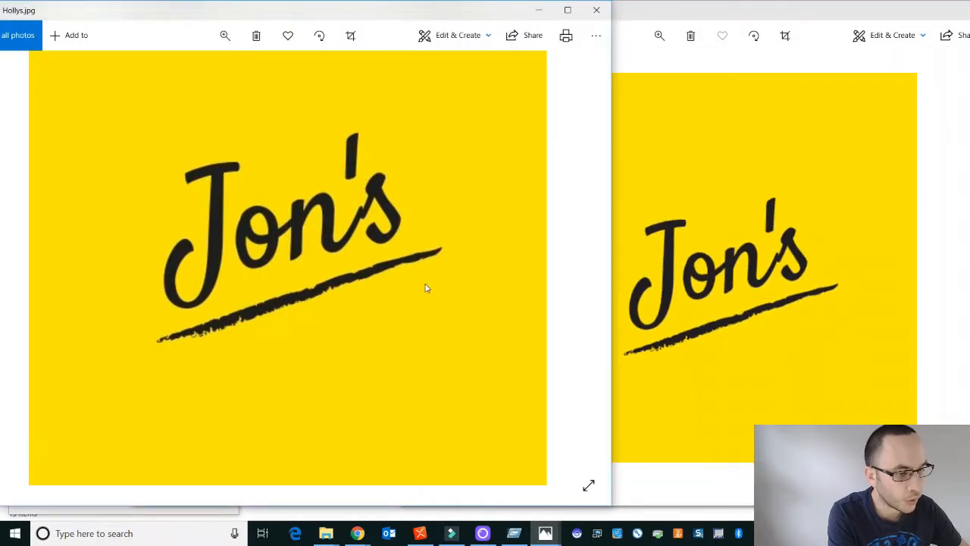
left_click(773, 274)
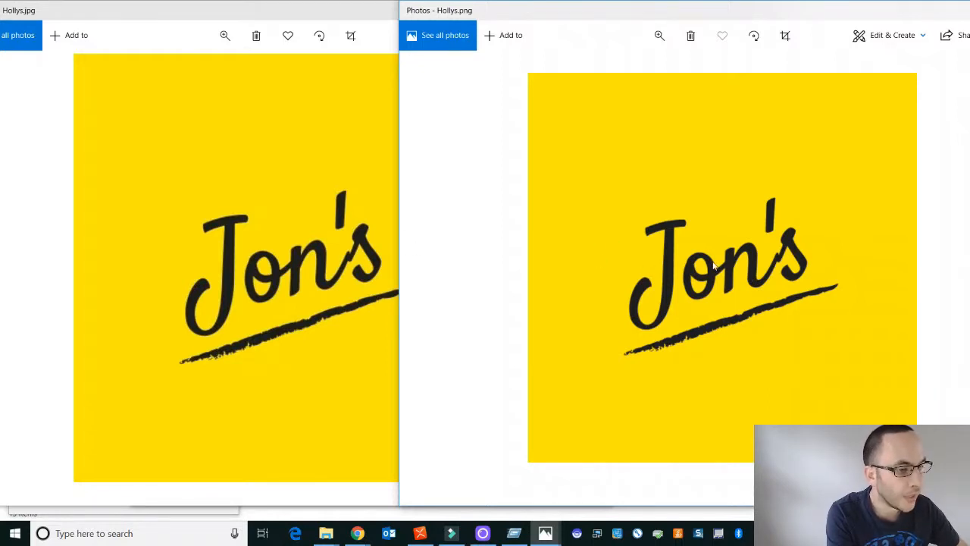
- Close the image viewer windows showing the downloaded logos and return to the Canva design
left_click_drag(888, 4, 743, 30)
left_click(931, 27)
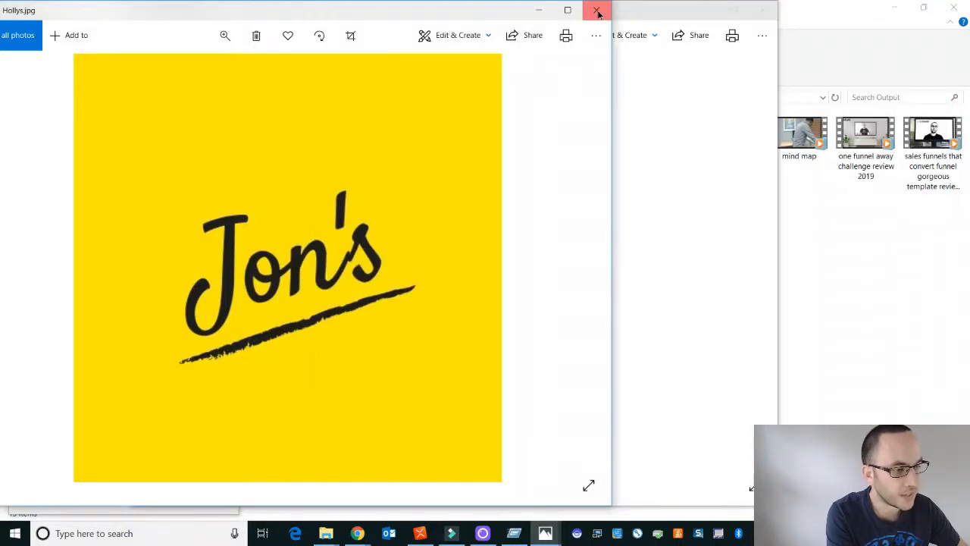
left_click(598, 13)
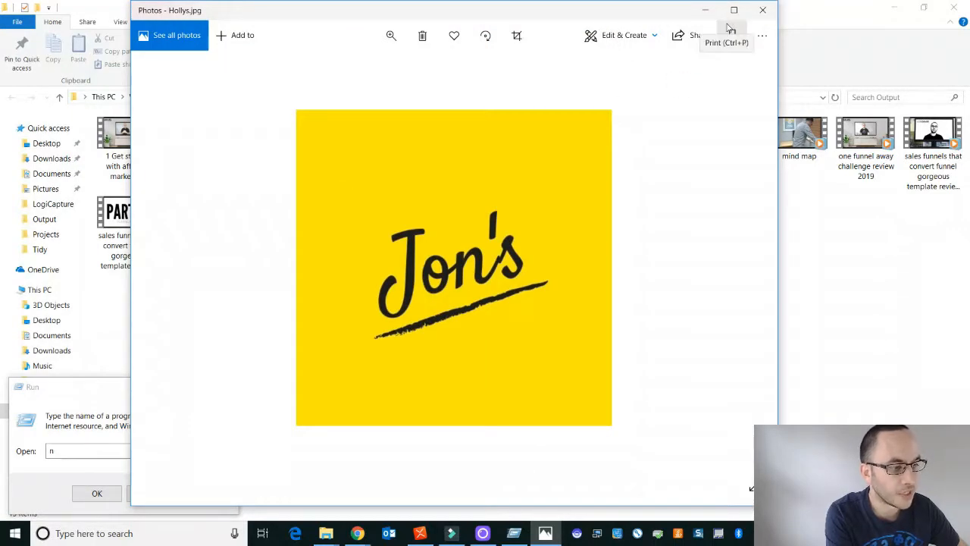
left_click(762, 10)
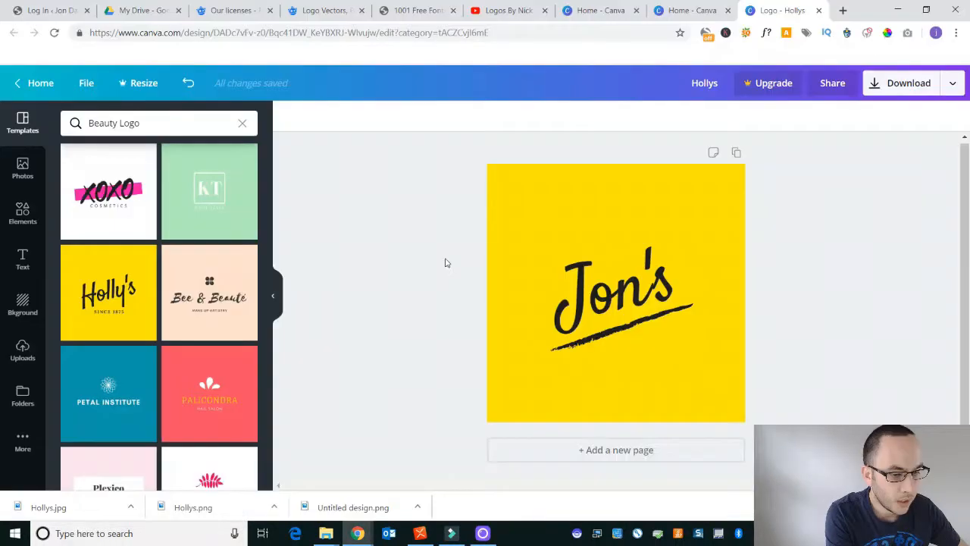
- Search the templates for "logo" and browse the logo categories
key("ctrl+a")
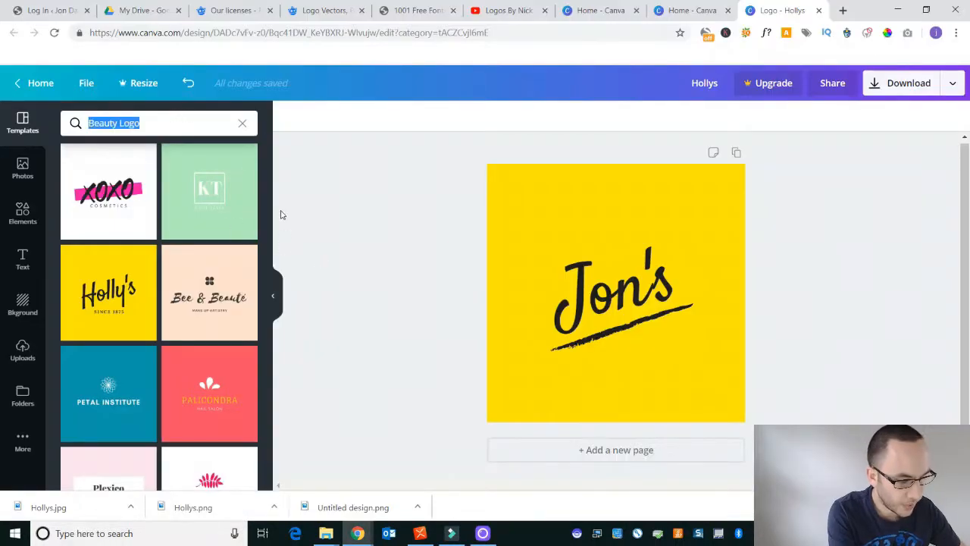
type("logo")
key("Return")
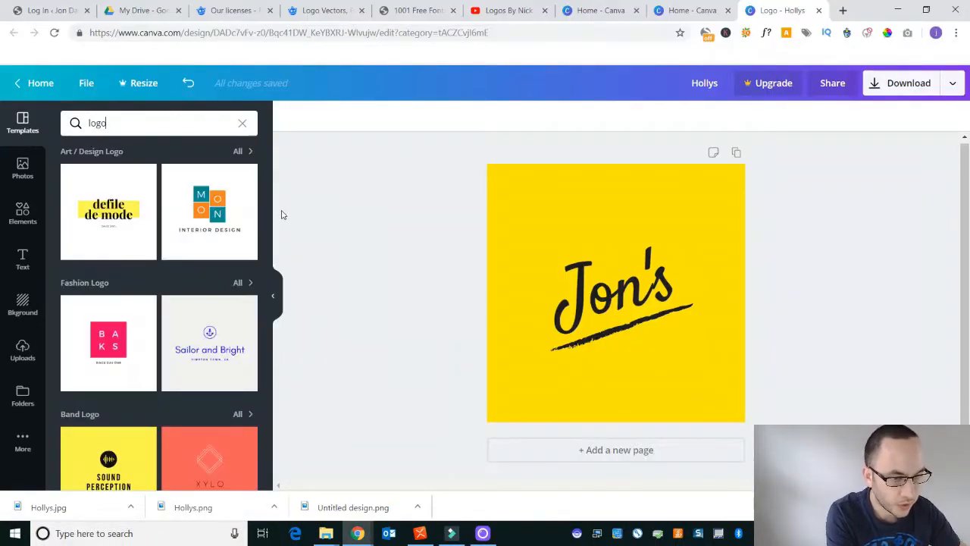
scroll(129, 266, "down", 5)
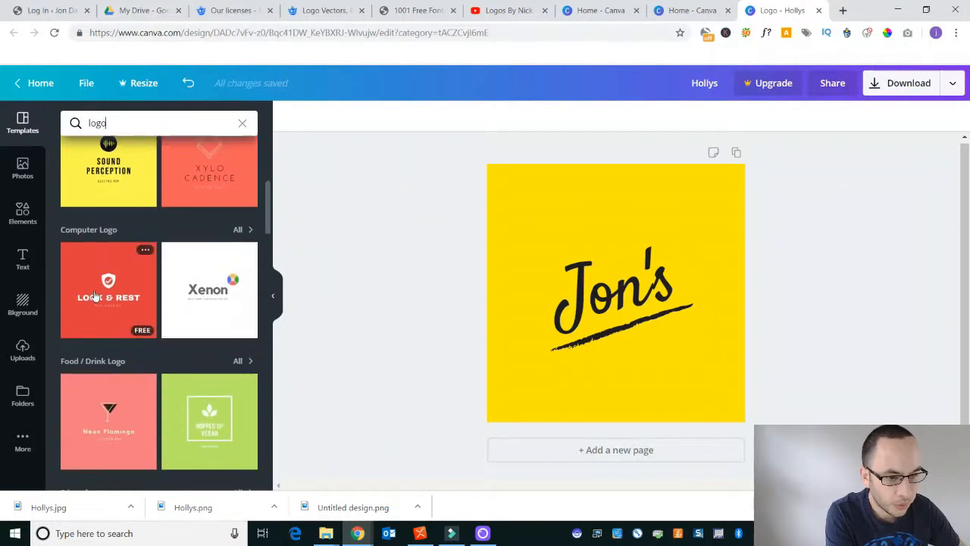
scroll(98, 297, "down", 6)
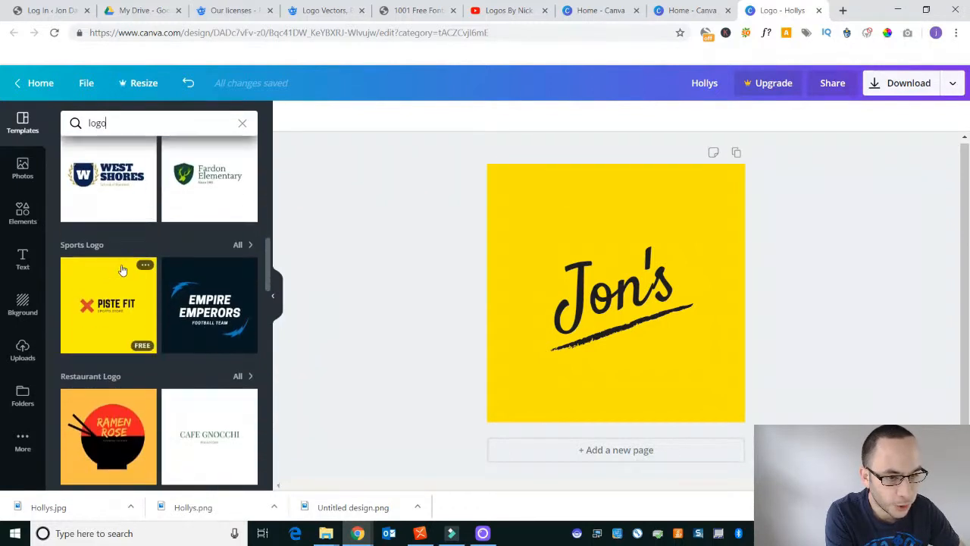
scroll(143, 242, "down", 2)
scroll(167, 269, "up", 2)
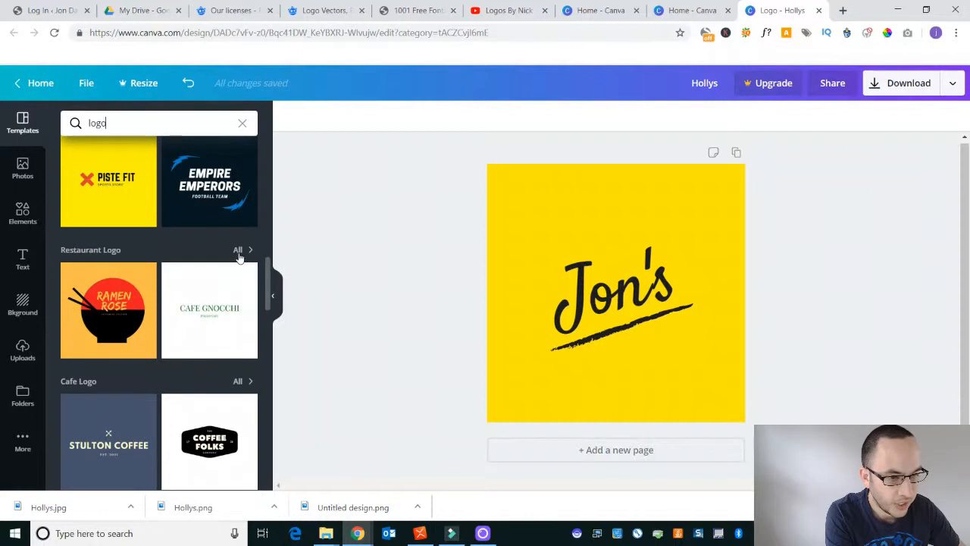
- Show all Restaurant Logo templates and look through the designs
left_click(238, 249)
scroll(209, 313, "down", 5)
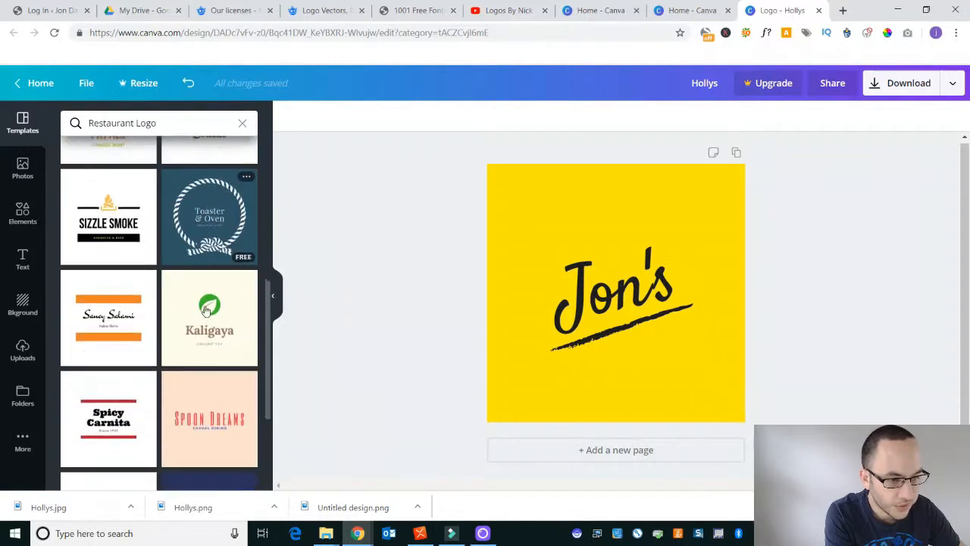
scroll(209, 313, "down", 5)
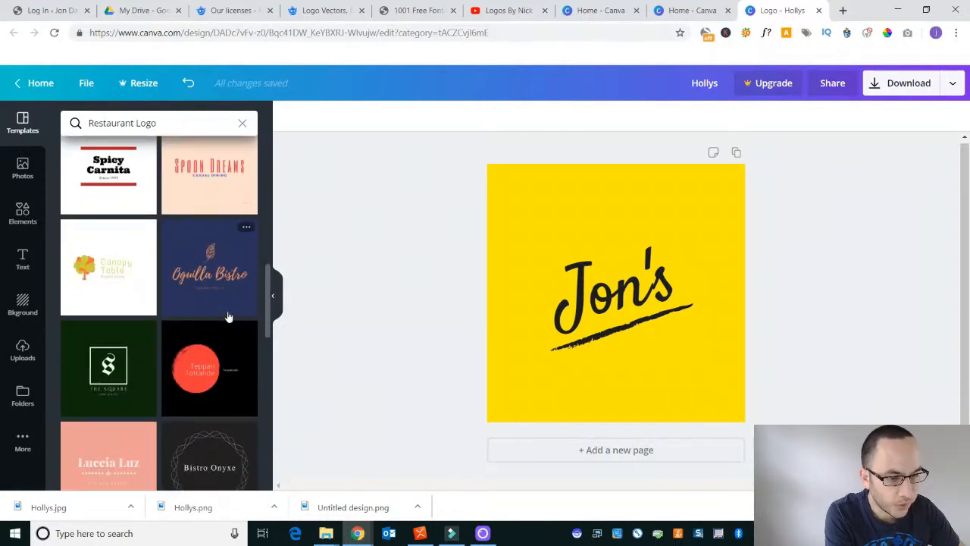
scroll(228, 316, "down", 5)
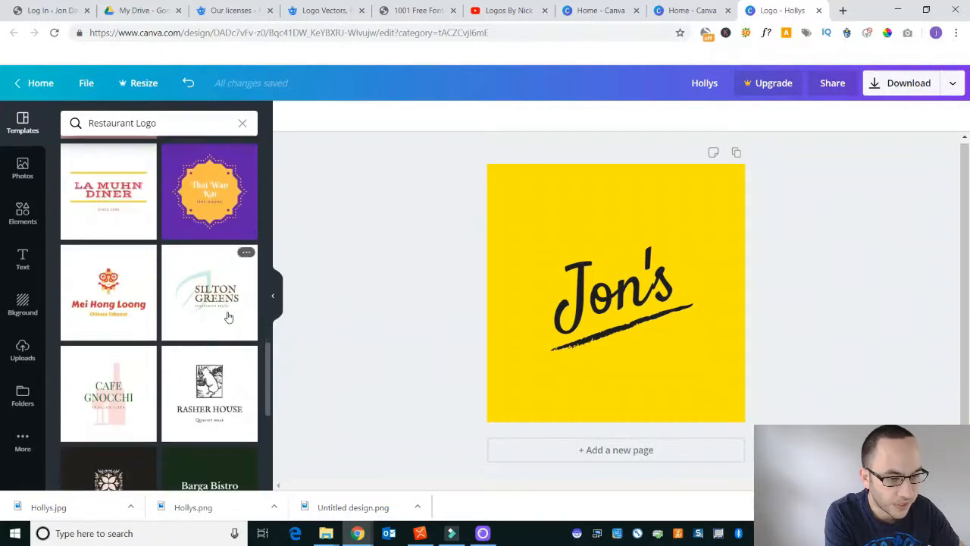
scroll(228, 316, "down", 3)
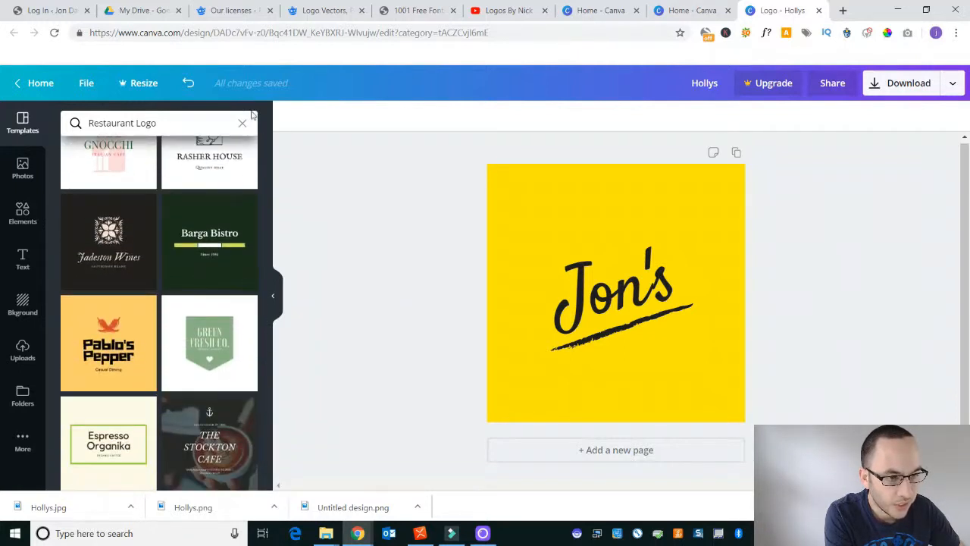